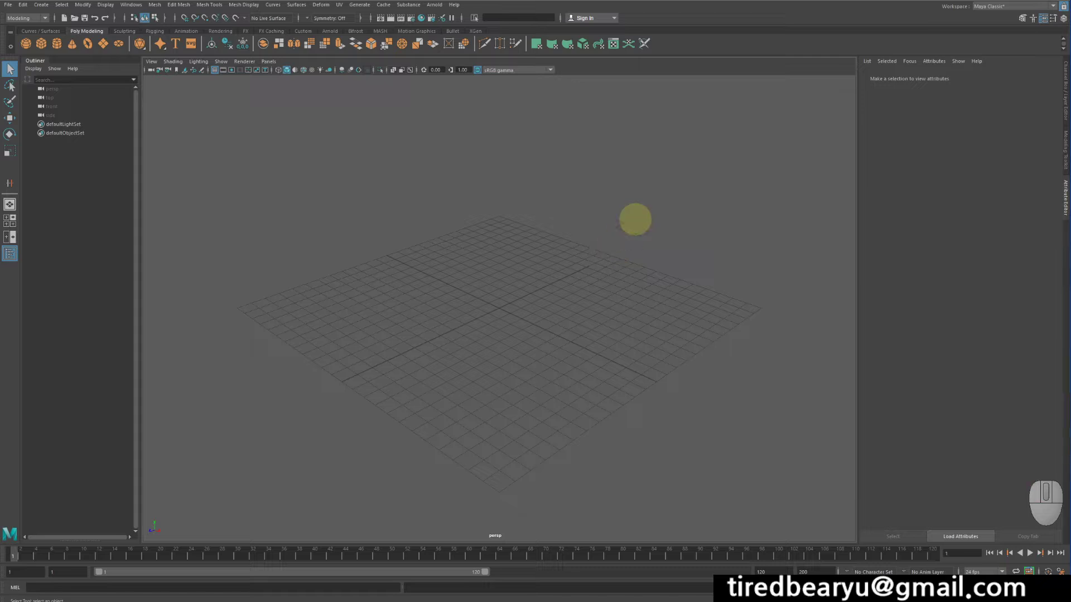
Toggle the viewport between the single perspective view and the four-view layout.
{"action": "key", "text": "space"}
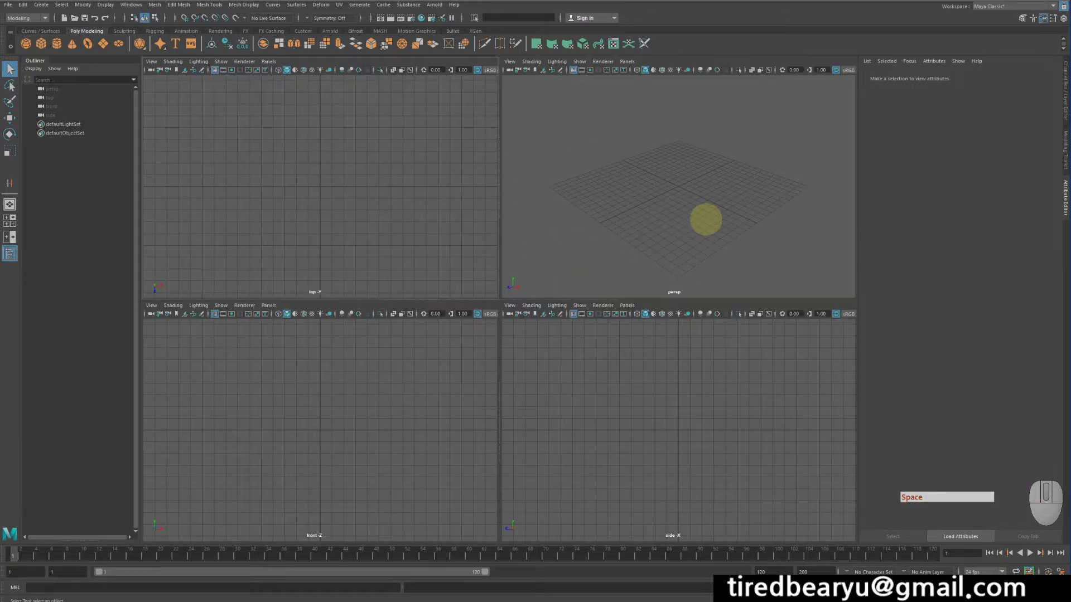
{"action": "key", "text": "space"}
{"action": "key", "text": "space"}
{"action": "key", "text": "space"}
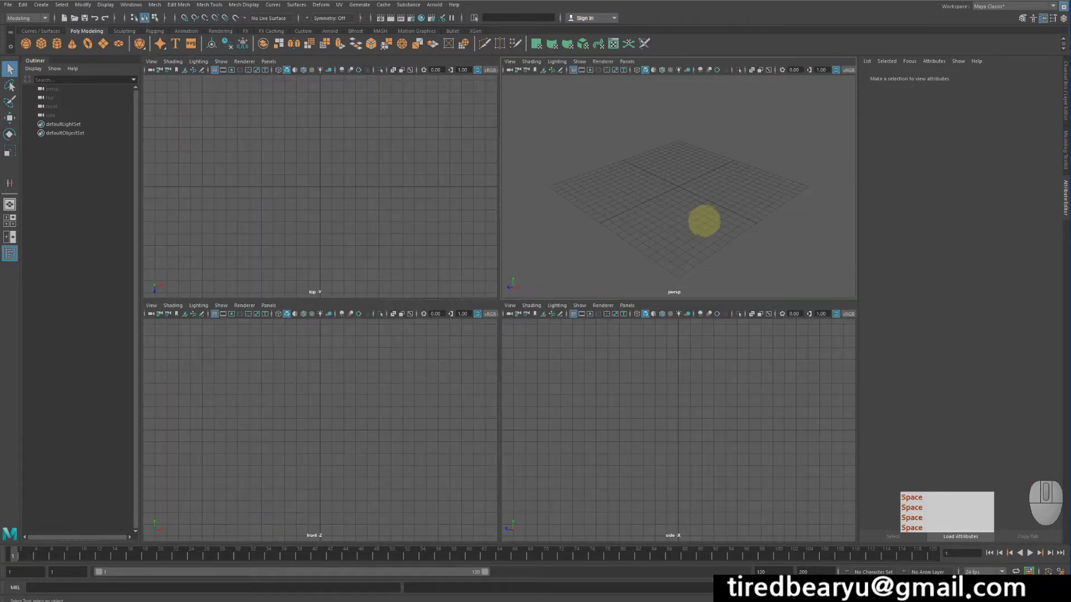
{"action": "key", "text": "space"}
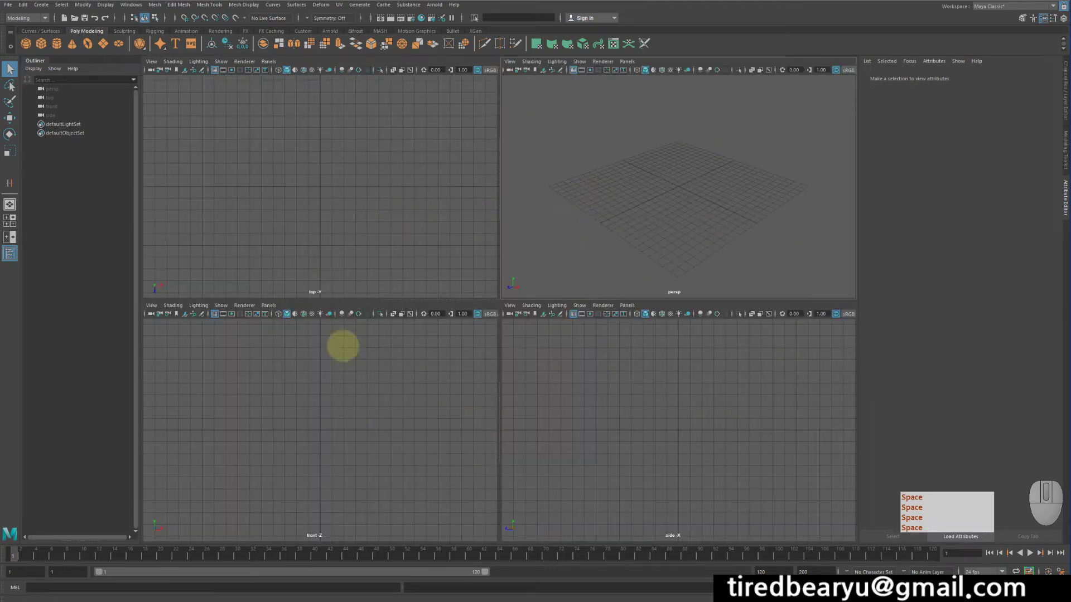
{"action": "key", "text": "space"}
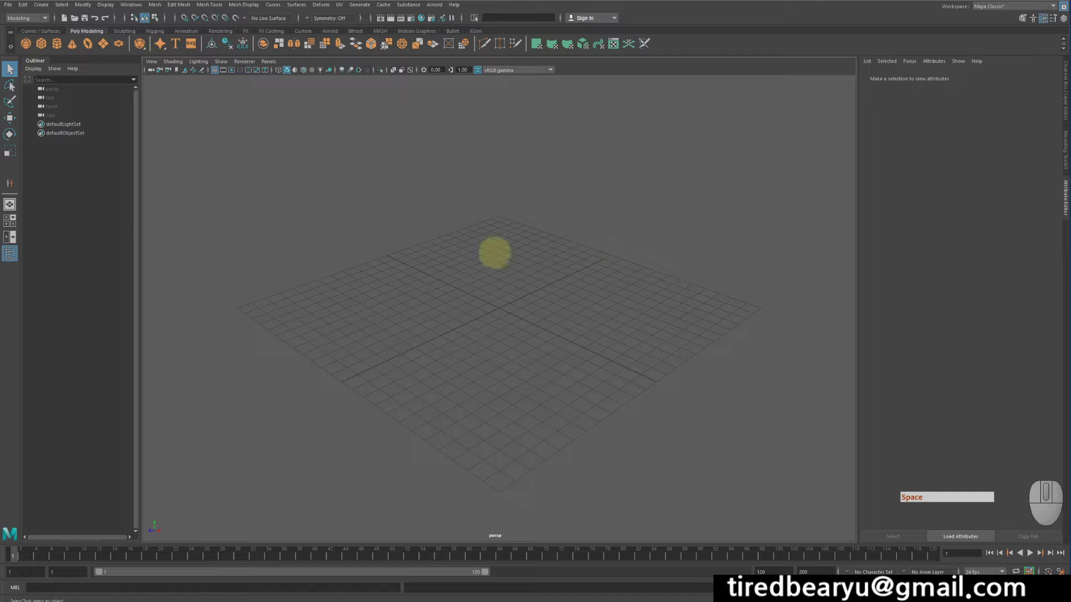
Bring up the hotbox and examine the marking menus in its center, north, south, east and west zones.
{"action": "key", "text": "space"}
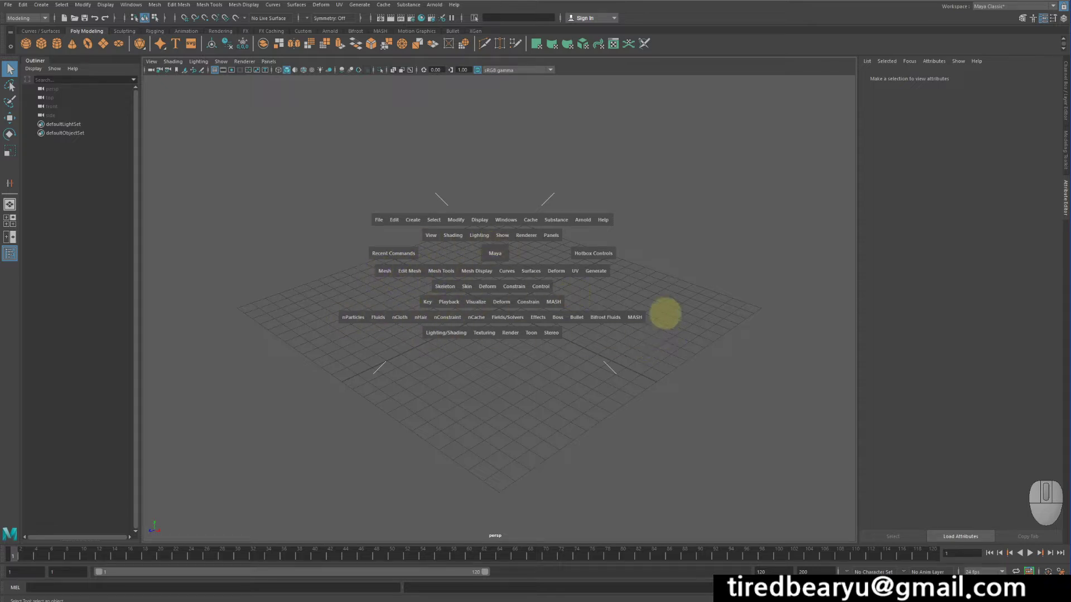
{"action": "key", "text": "space"}
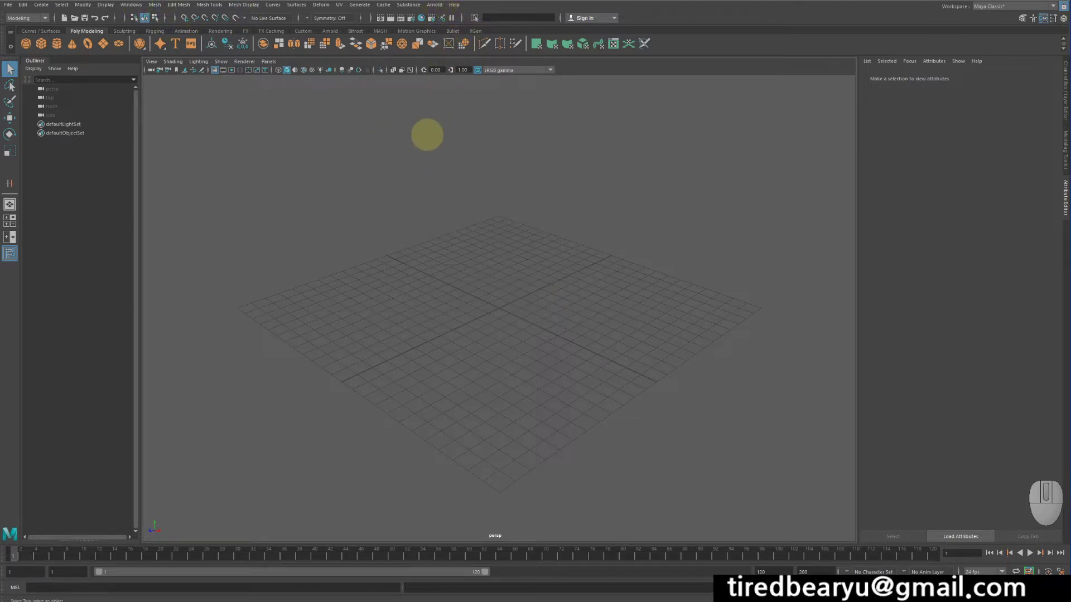
{"action": "key", "text": "space"}
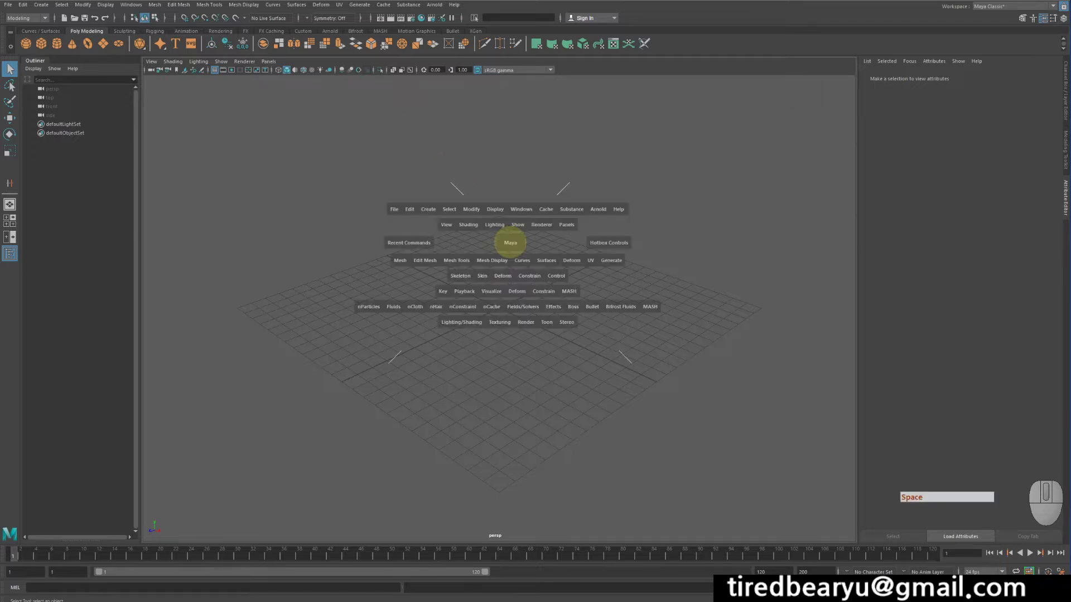
{"action": "left_click", "coordinate": [507, 243]}
{"action": "left_click", "coordinate": [687, 242]}
{"action": "left_click", "coordinate": [506, 150]}
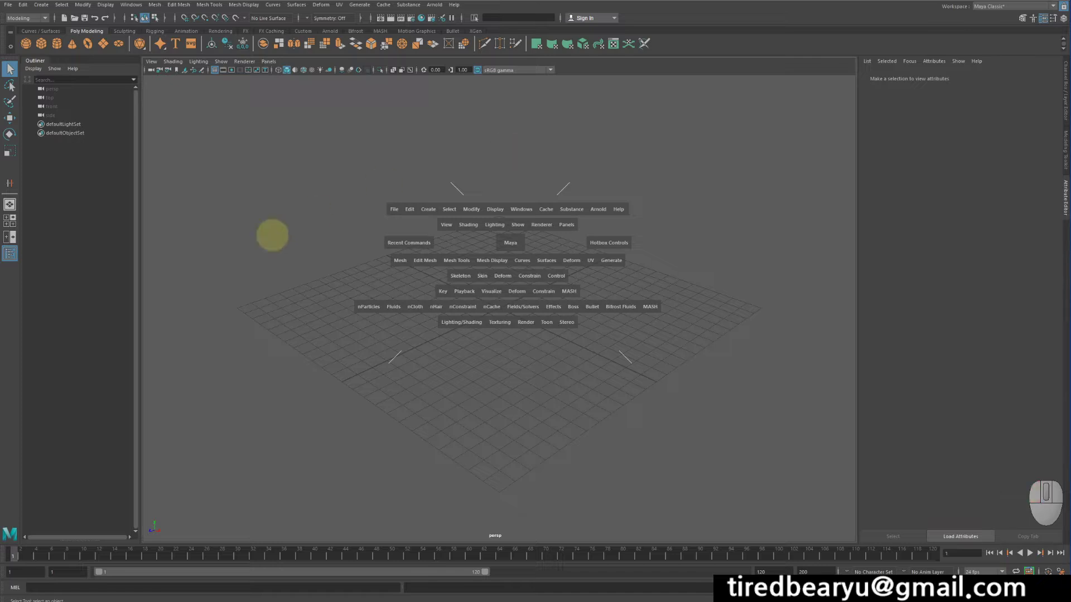
{"action": "left_click", "coordinate": [533, 383]}
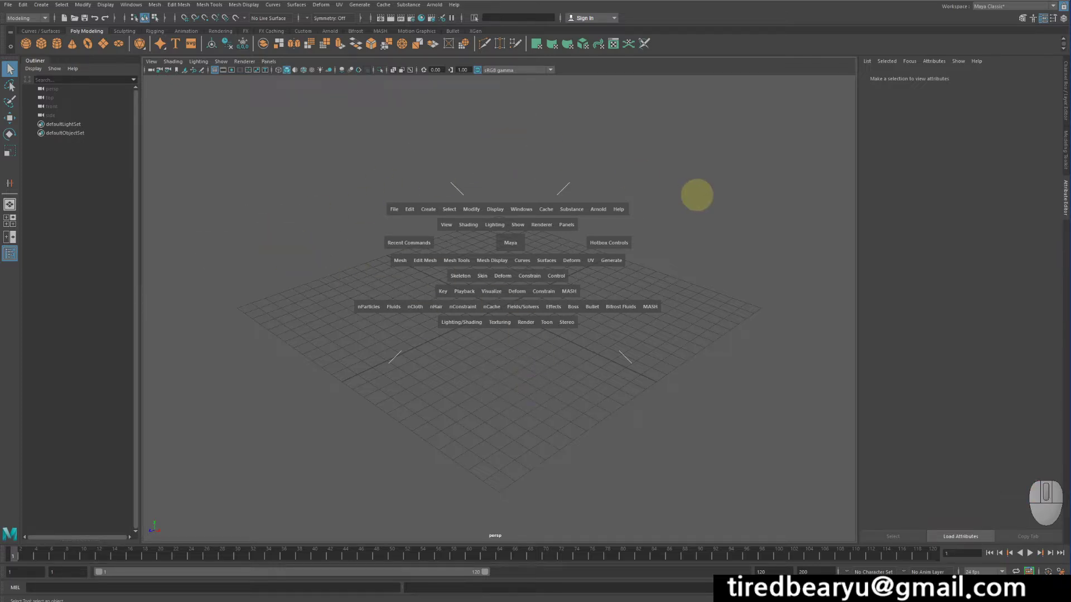
{"action": "left_click", "coordinate": [333, 226]}
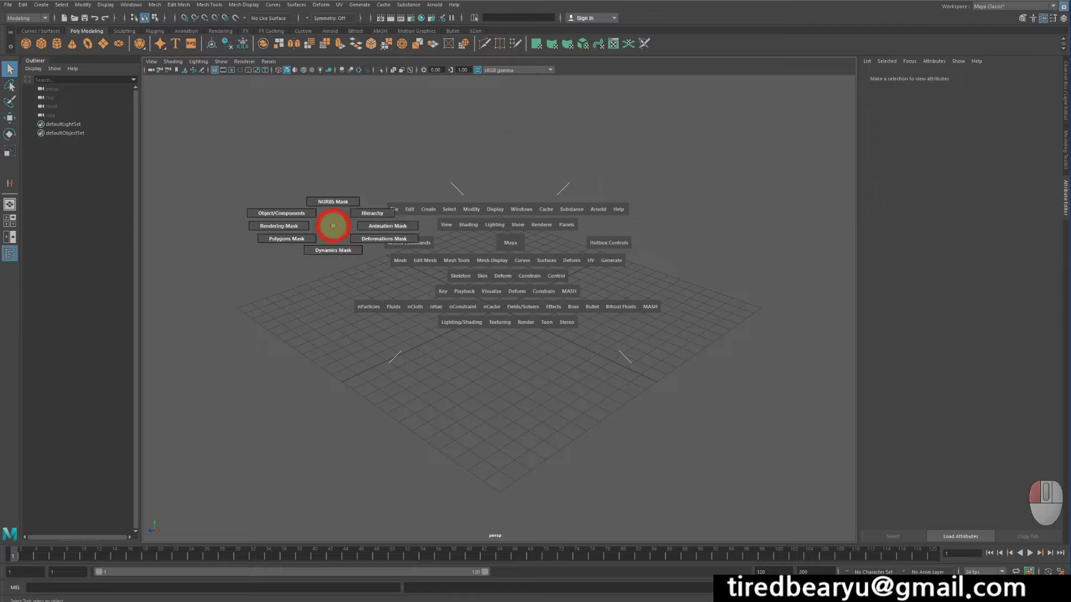
{"action": "left_click", "coordinate": [727, 286]}
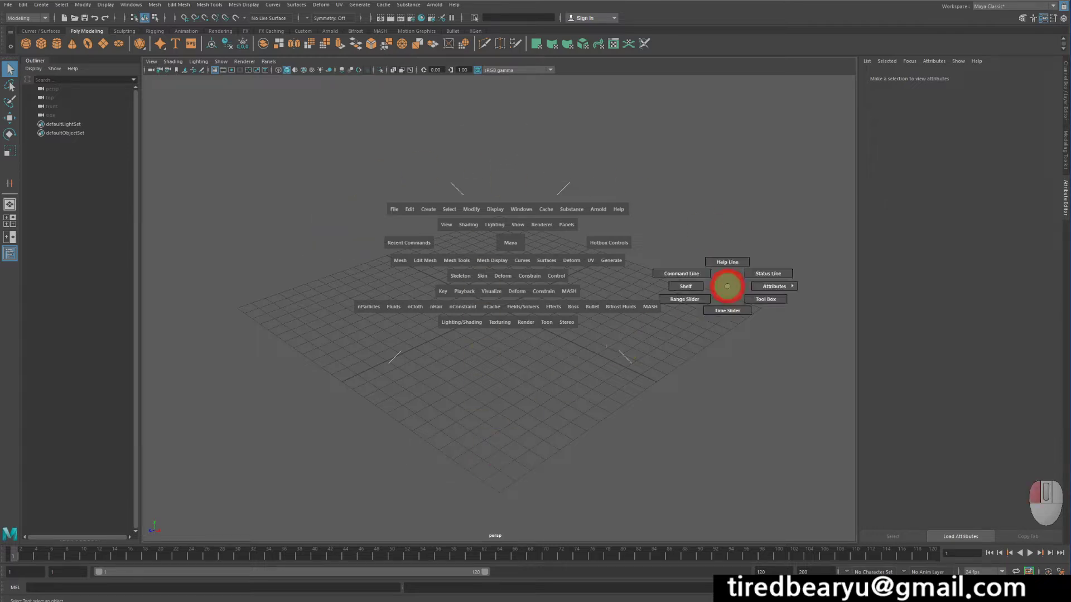
{"action": "left_click", "coordinate": [496, 239]}
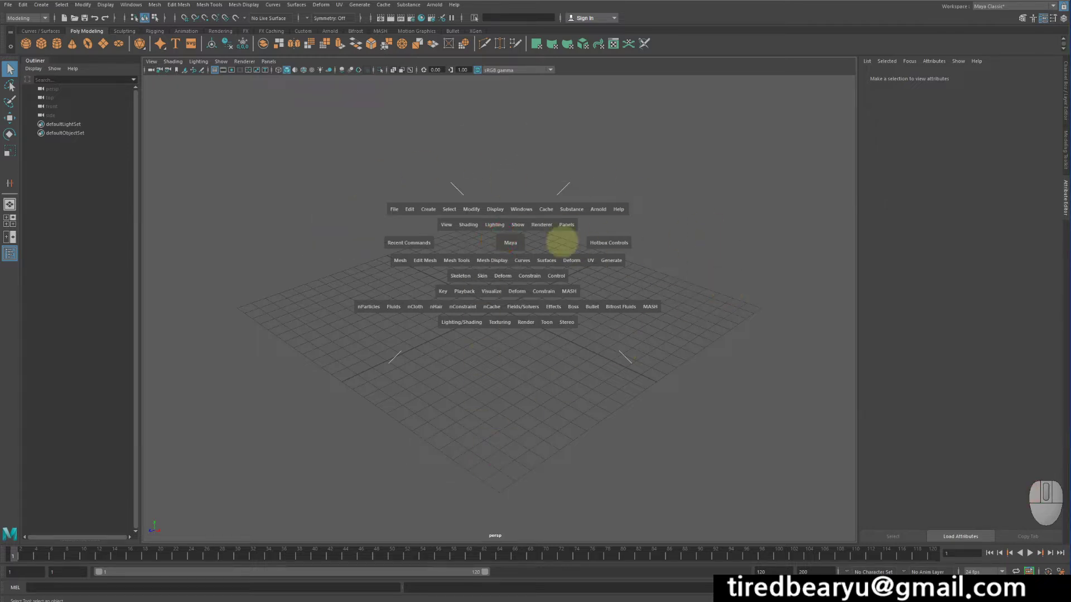
{"action": "left_click", "coordinate": [510, 241]}
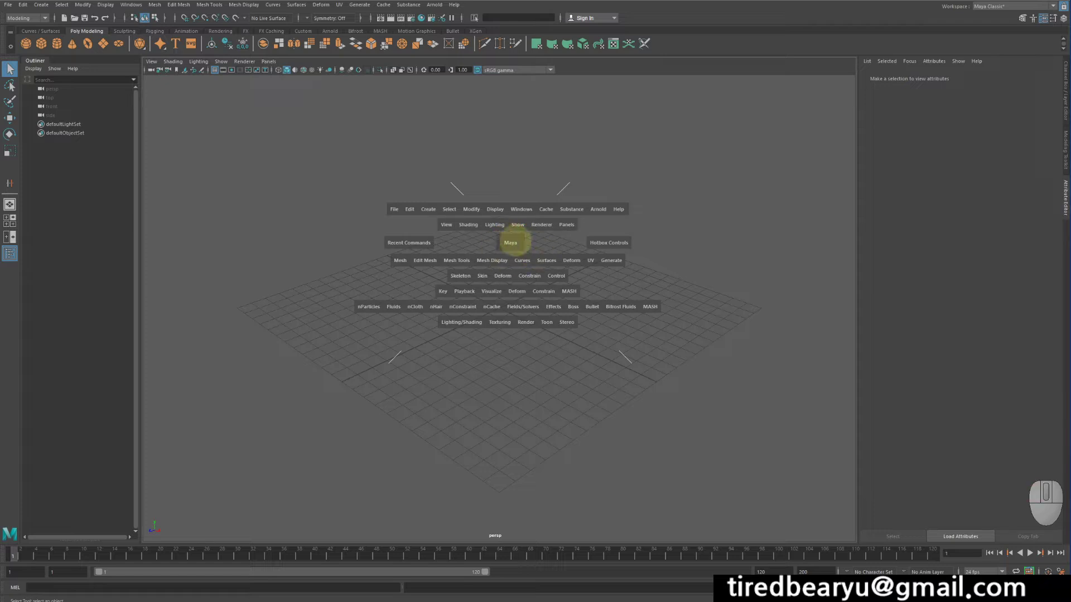
{"action": "mouse_move", "coordinate": [509, 241]}
{"action": "left_mouse_down"}
{"action": "mouse_move", "coordinate": [504, 219]}
{"action": "mouse_move", "coordinate": [472, 229]}
{"action": "mouse_move", "coordinate": [575, 240]}
{"action": "mouse_move", "coordinate": [481, 240]}
{"action": "mouse_move", "coordinate": [521, 241]}
{"action": "mouse_move", "coordinate": [476, 256]}
{"action": "mouse_move", "coordinate": [502, 246]}
{"action": "mouse_move", "coordinate": [531, 259]}
{"action": "mouse_move", "coordinate": [554, 232]}
{"action": "mouse_move", "coordinate": [511, 241]}
{"action": "left_mouse_up"}
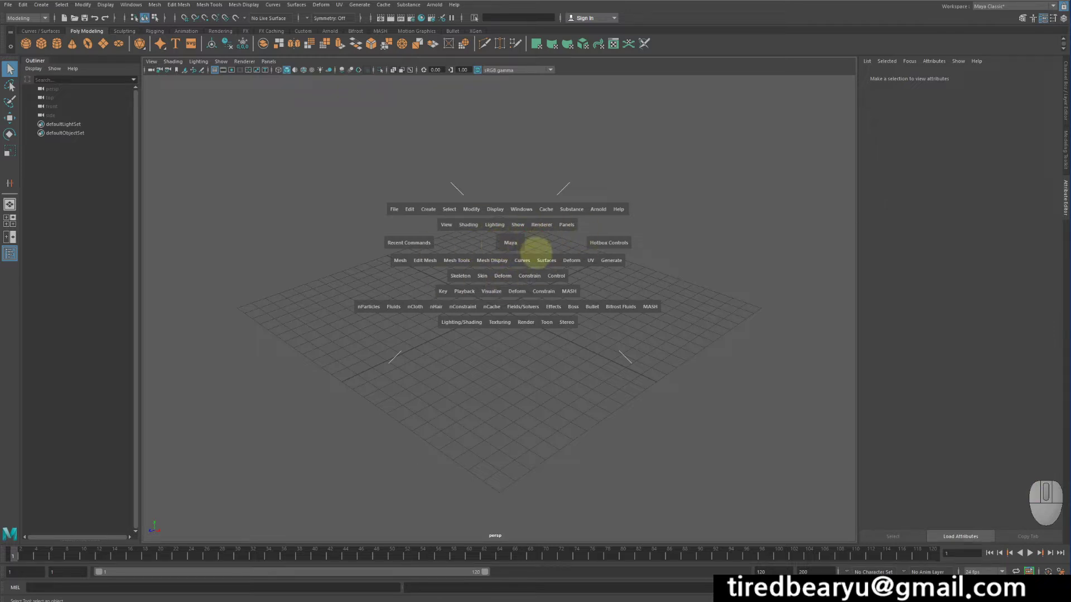
{"action": "left_click_drag", "start_coordinate": [704, 235], "coordinate": [704, 235]}
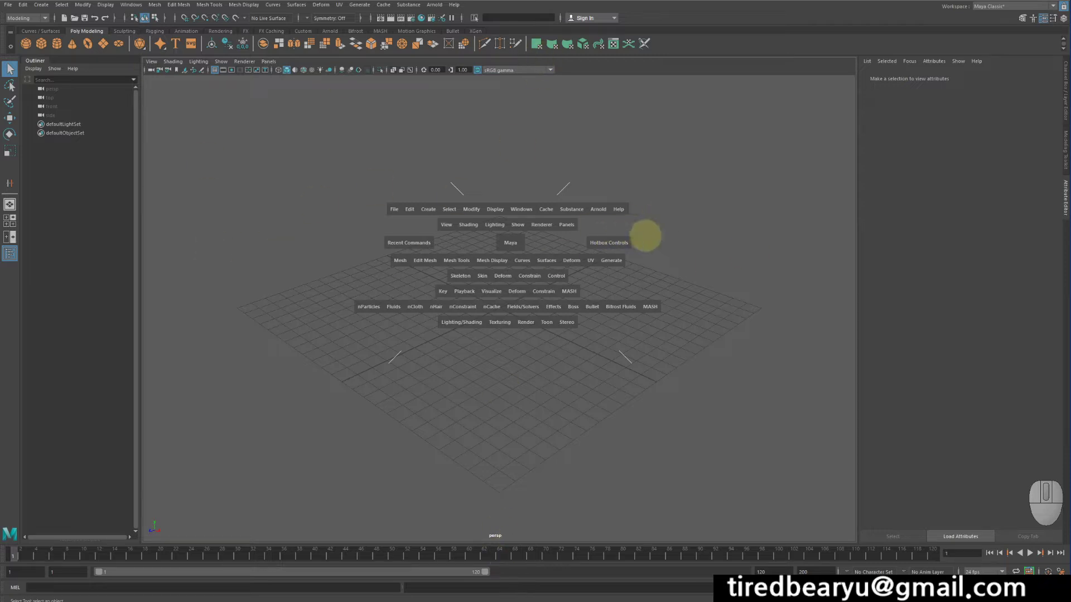
{"action": "left_click_drag", "start_coordinate": [717, 239], "coordinate": [702, 253]}
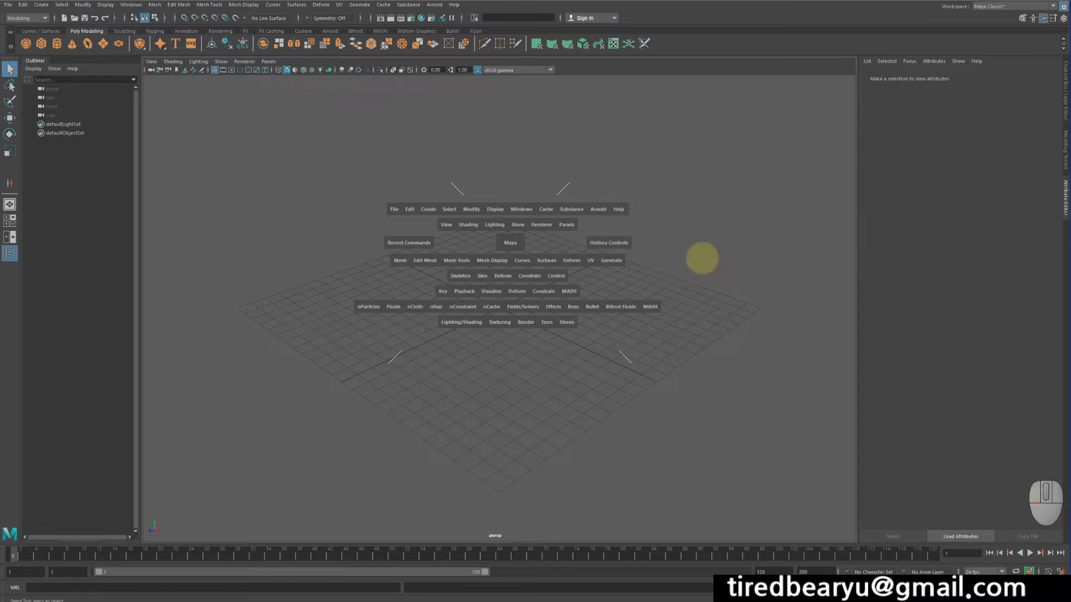
{"action": "mouse_move", "coordinate": [307, 243]}
{"action": "left_mouse_down"}
{"action": "mouse_move", "coordinate": [313, 219]}
{"action": "mouse_move", "coordinate": [371, 243]}
{"action": "mouse_move", "coordinate": [268, 235]}
{"action": "mouse_move", "coordinate": [297, 240]}
{"action": "mouse_move", "coordinate": [344, 216]}
{"action": "mouse_move", "coordinate": [293, 242]}
{"action": "left_mouse_up"}
Switch the panel layout to Hypershade/Render/Persp through the hotbox's north marking menu.
{"action": "left_click_drag", "start_coordinate": [522, 129], "coordinate": [519, 105]}
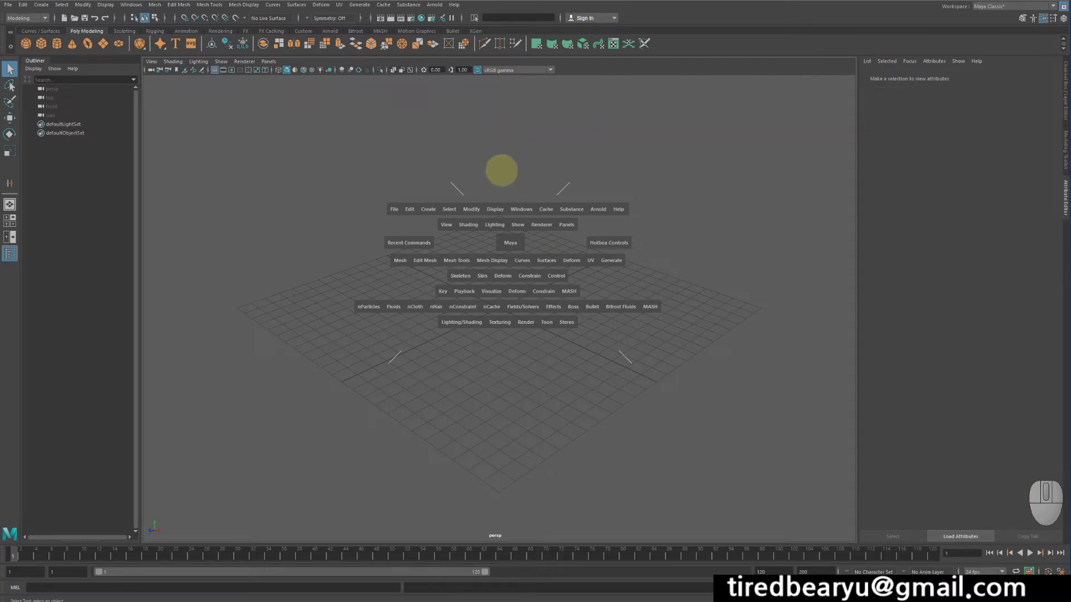
{"action": "left_click_drag", "start_coordinate": [501, 170], "coordinate": [540, 153]}
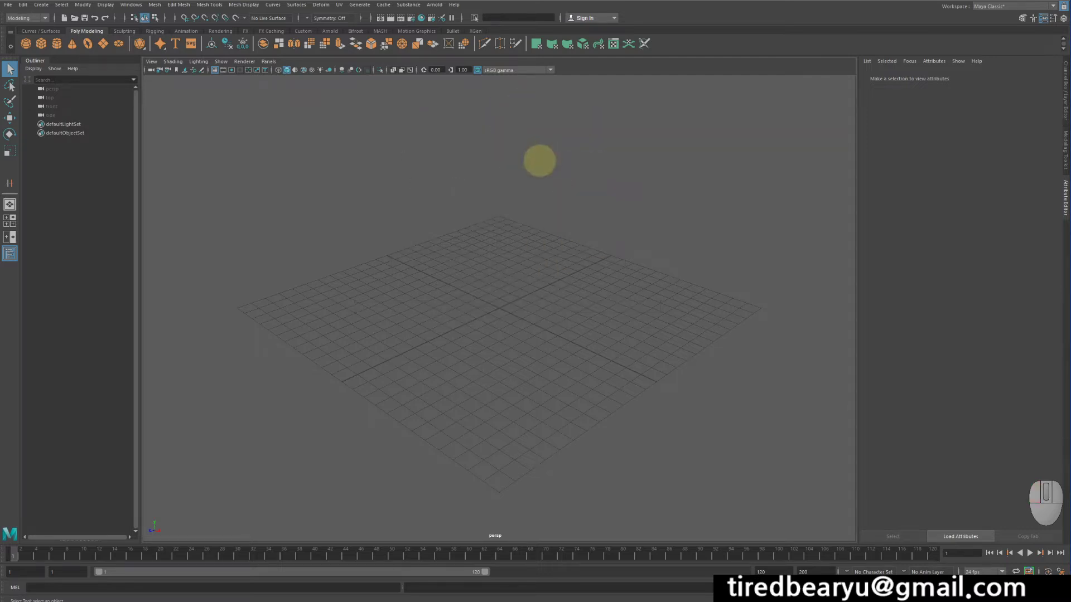
{"action": "key", "text": "space"}
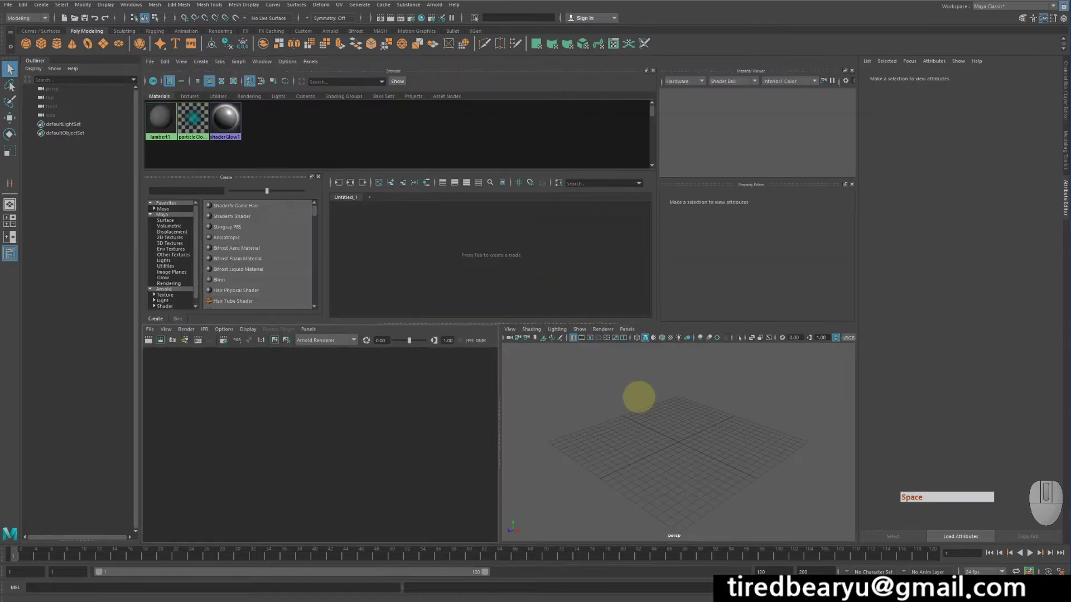
Change the perspective panel to Render View through the hotbox's south marking menu.
{"action": "key", "text": "space"}
{"action": "left_click_drag", "start_coordinate": [638, 397], "coordinate": [640, 395]}
{"action": "left_click", "coordinate": [646, 510]}
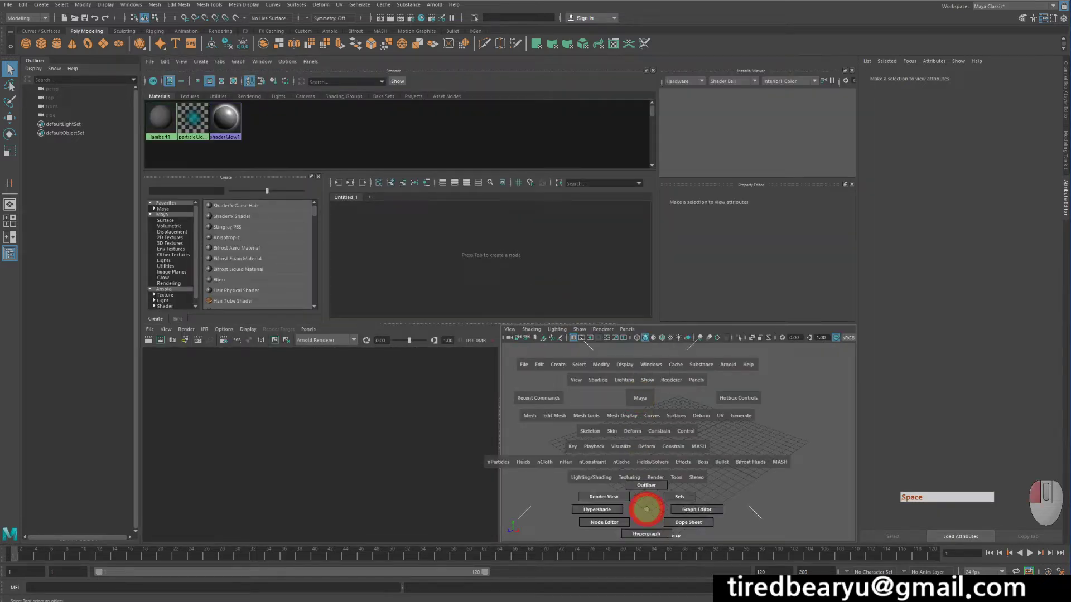
{"action": "left_click_drag", "start_coordinate": [647, 509], "coordinate": [621, 497]}
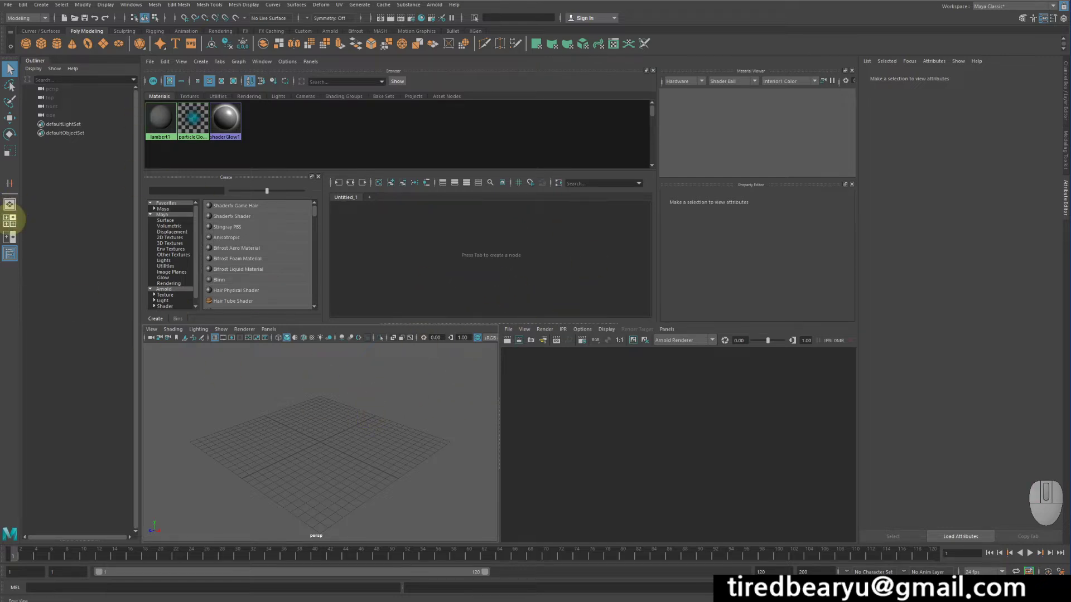
Restore the four-view layout and maximize the perspective view.
{"action": "left_click", "coordinate": [10, 220]}
{"action": "key", "text": "space"}
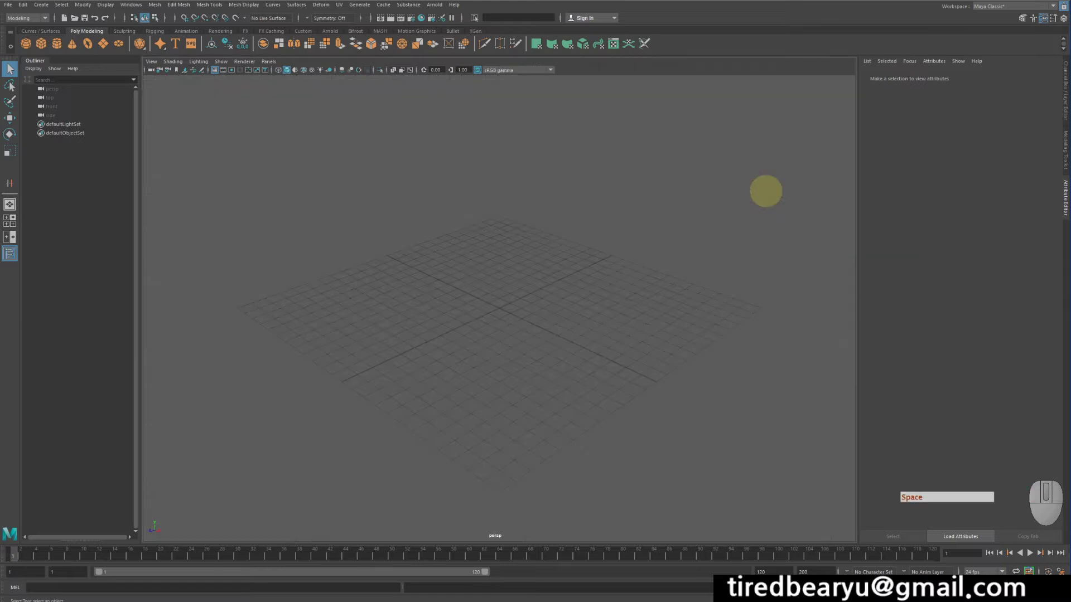
{"action": "key", "text": "space"}
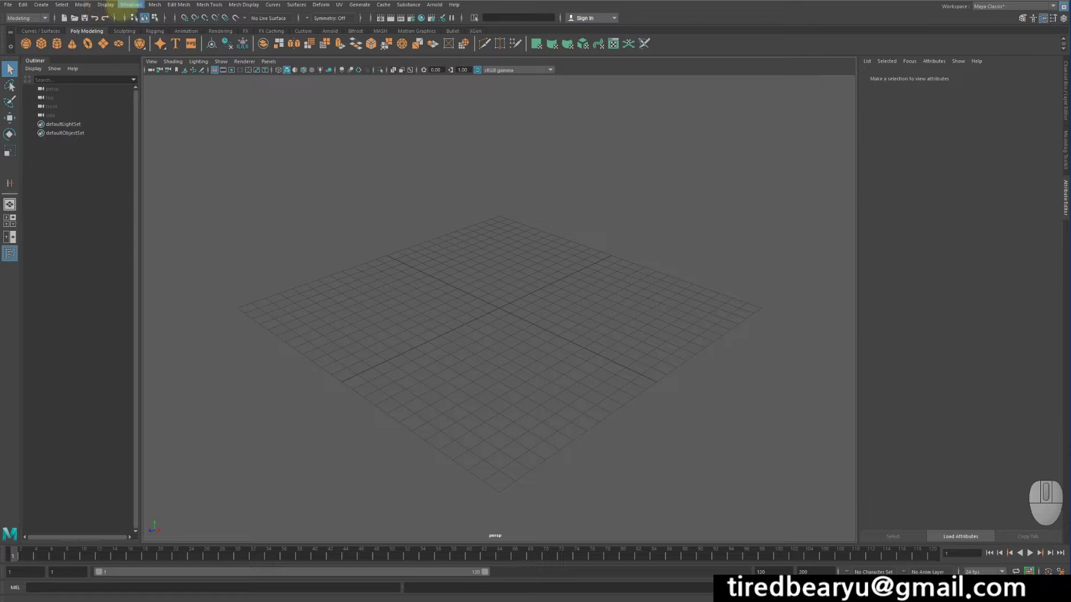
Open the Marking Menu Editor, move its window aside and enlarge it vertically.
{"action": "left_click", "coordinate": [131, 4]}
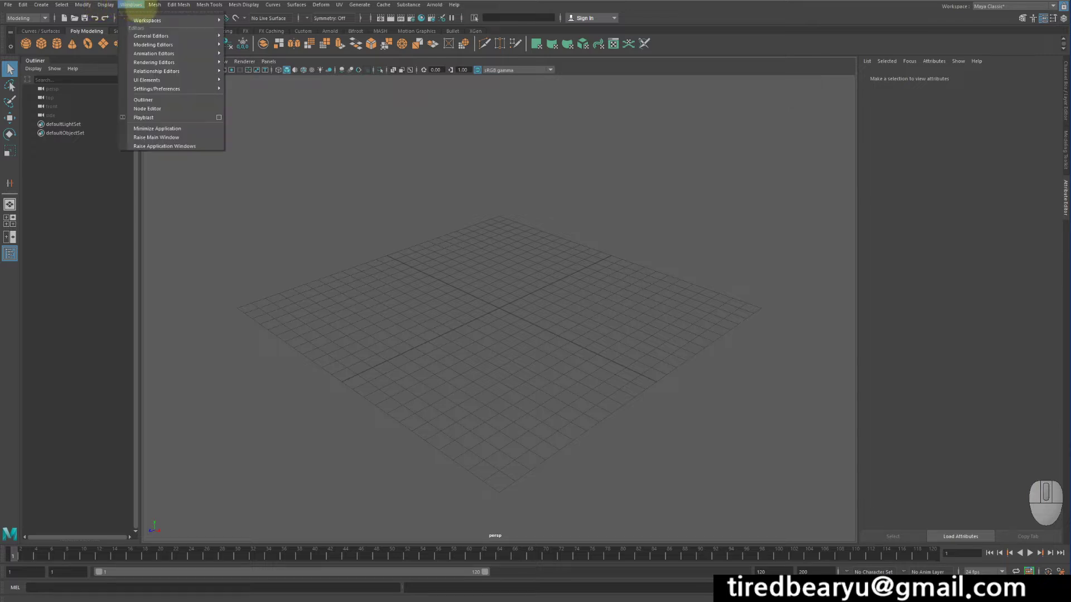
{"action": "mouse_move", "coordinate": [167, 89]}
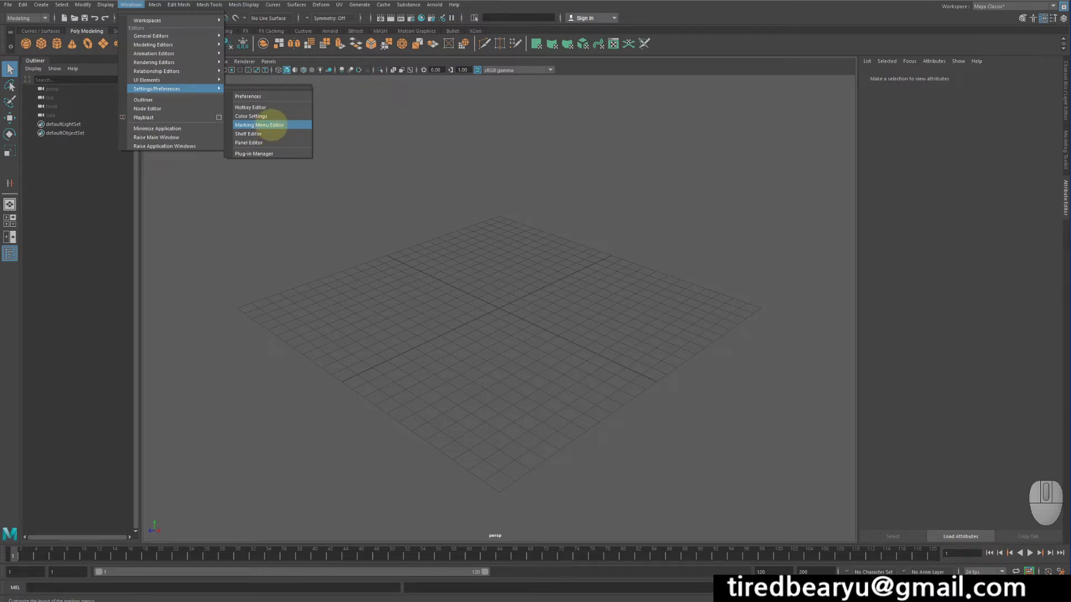
{"action": "left_click", "coordinate": [267, 124]}
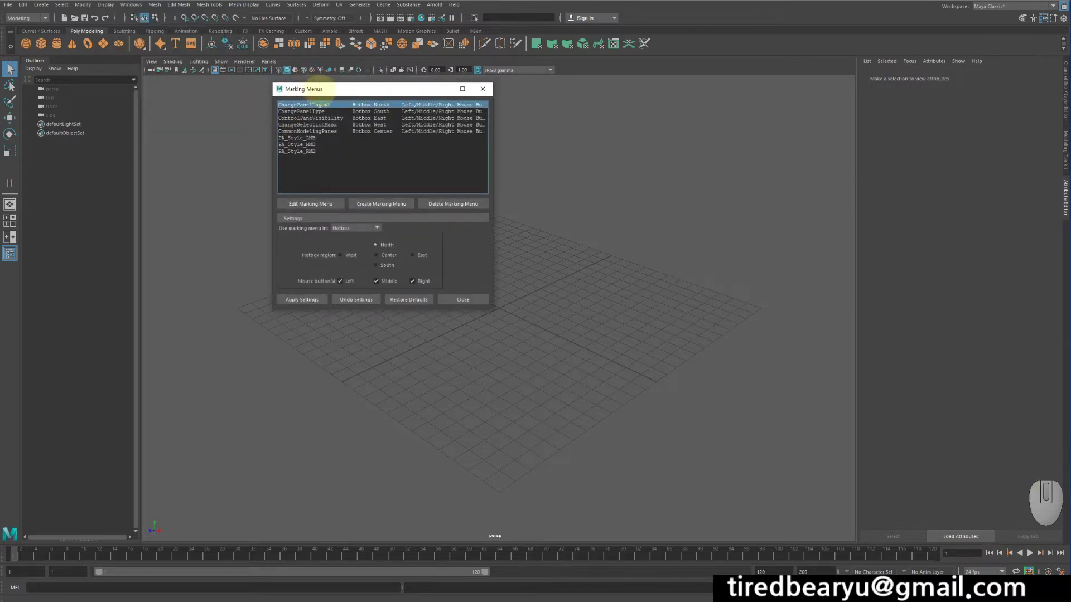
{"action": "left_click_drag", "start_coordinate": [313, 78], "coordinate": [270, 74]}
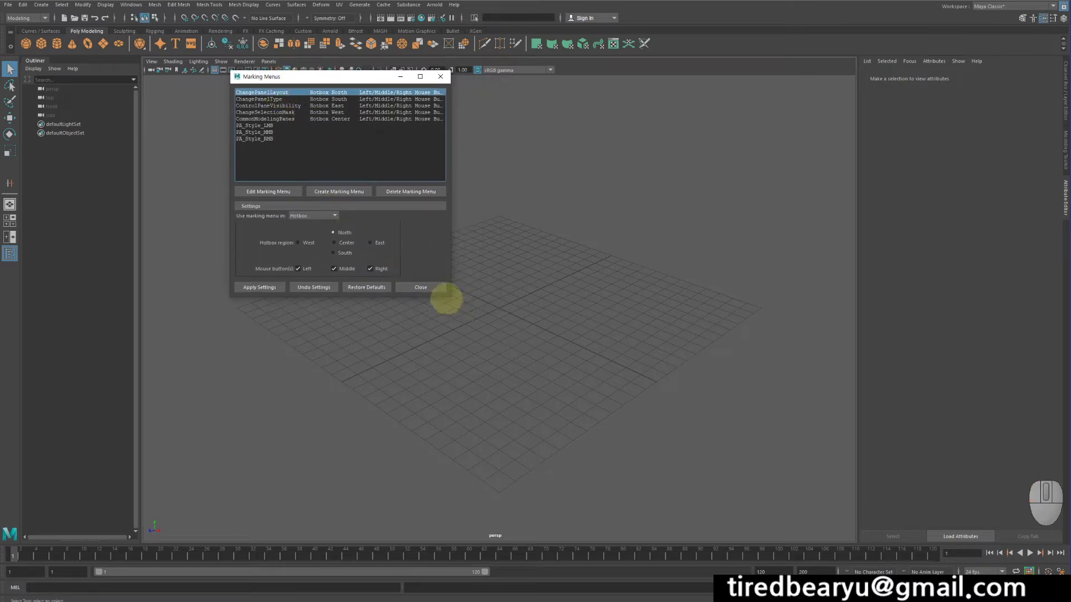
{"action": "left_click_drag", "start_coordinate": [449, 297], "coordinate": [455, 346]}
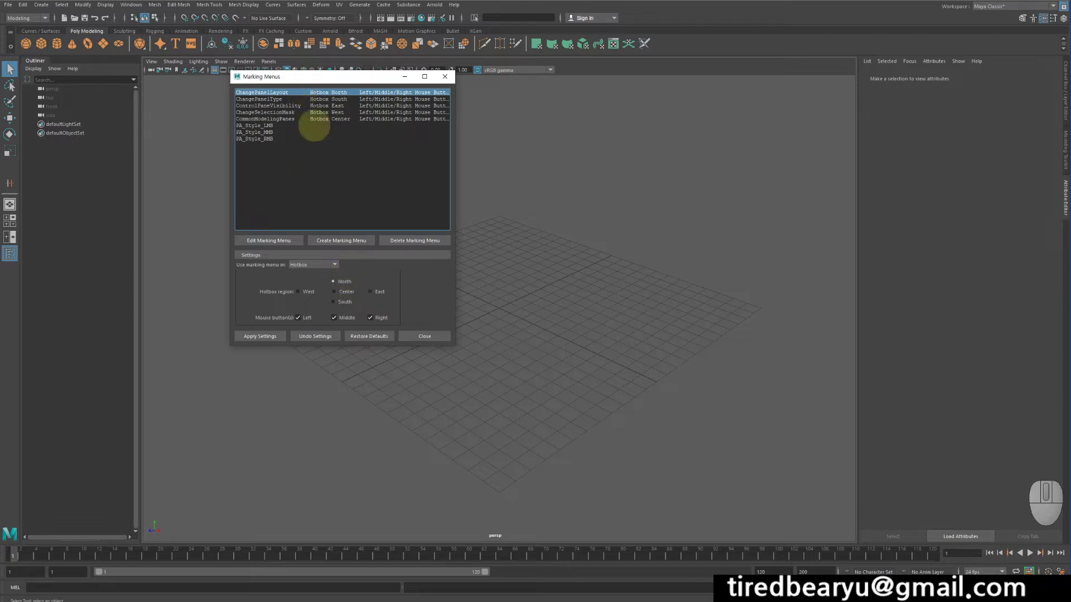
Open the ChangePanelLayout marking menu for editing, place its window beside the menu list and compare it with the hotbox's north menu.
{"action": "left_click", "coordinate": [281, 240]}
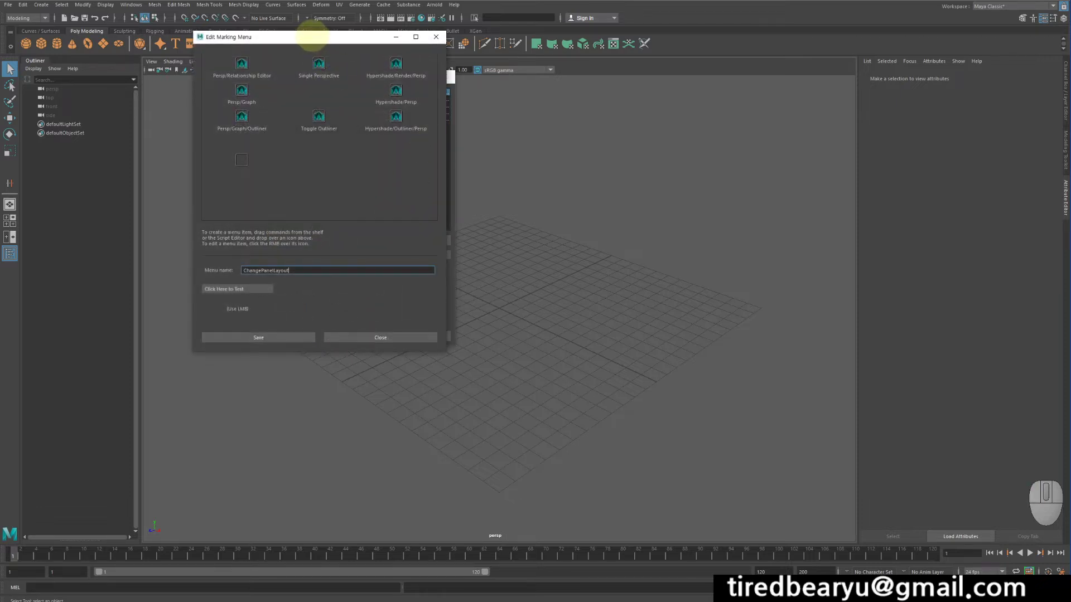
{"action": "left_click_drag", "start_coordinate": [313, 37], "coordinate": [580, 75]}
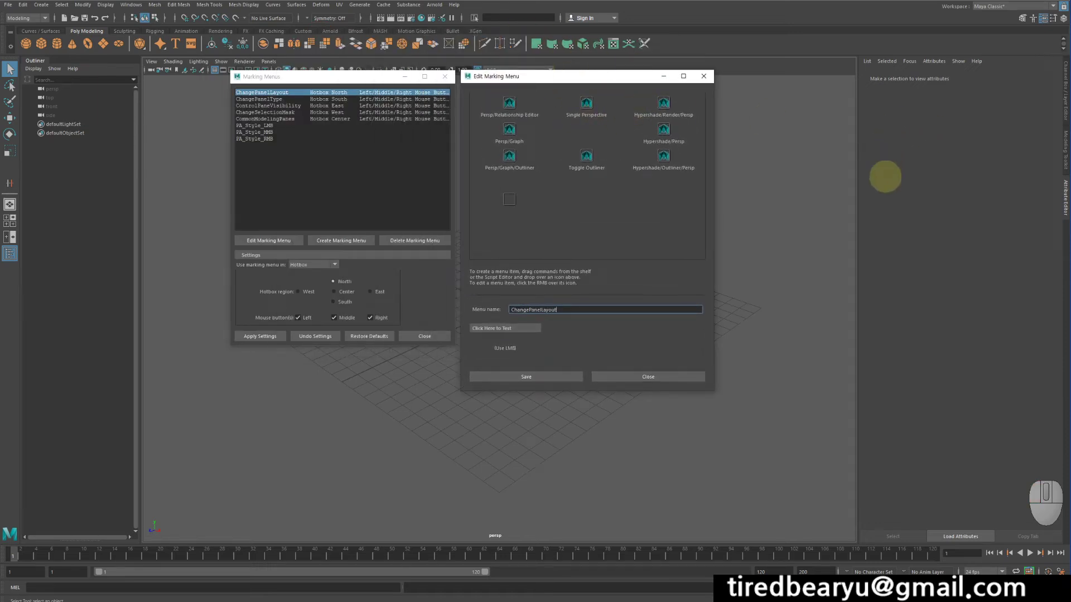
{"action": "key", "text": "space"}
{"action": "left_click", "coordinate": [806, 112]}
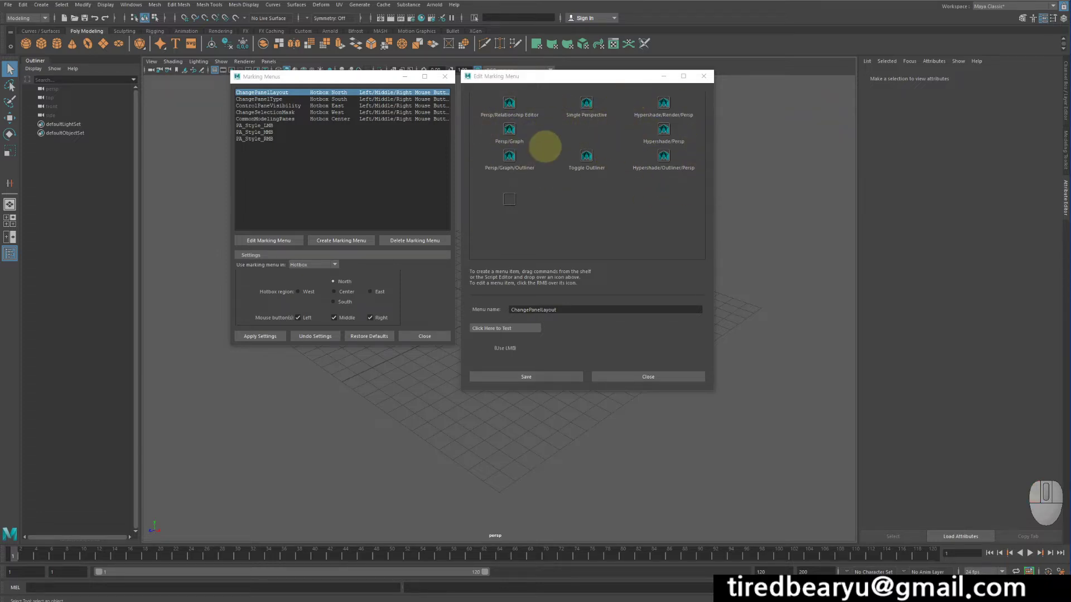
Inspect the command of the Single Perspective item in the ChangePanelLayout menu and close its editor without saving.
{"action": "left_click", "coordinate": [585, 102]}
{"action": "right_click", "coordinate": [585, 103]}
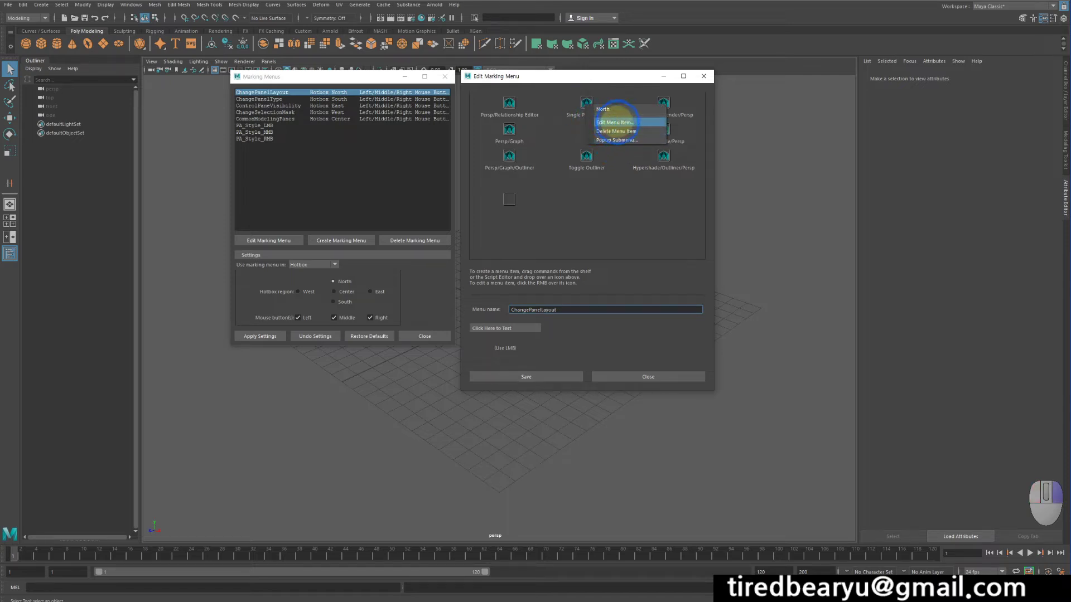
{"action": "left_click", "coordinate": [616, 123]}
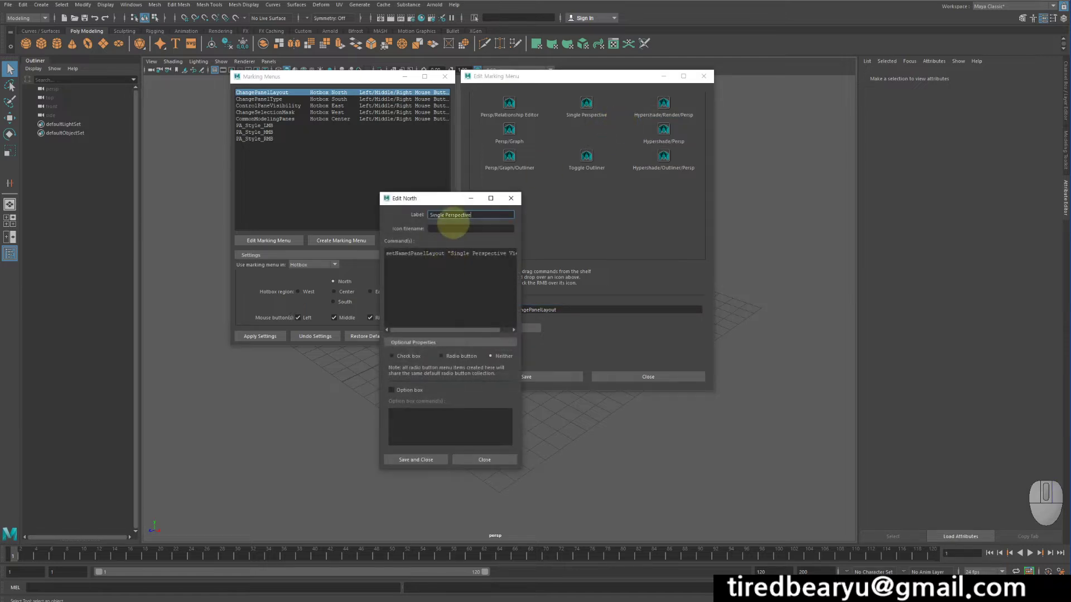
{"action": "left_click_drag", "start_coordinate": [418, 256], "coordinate": [516, 269]}
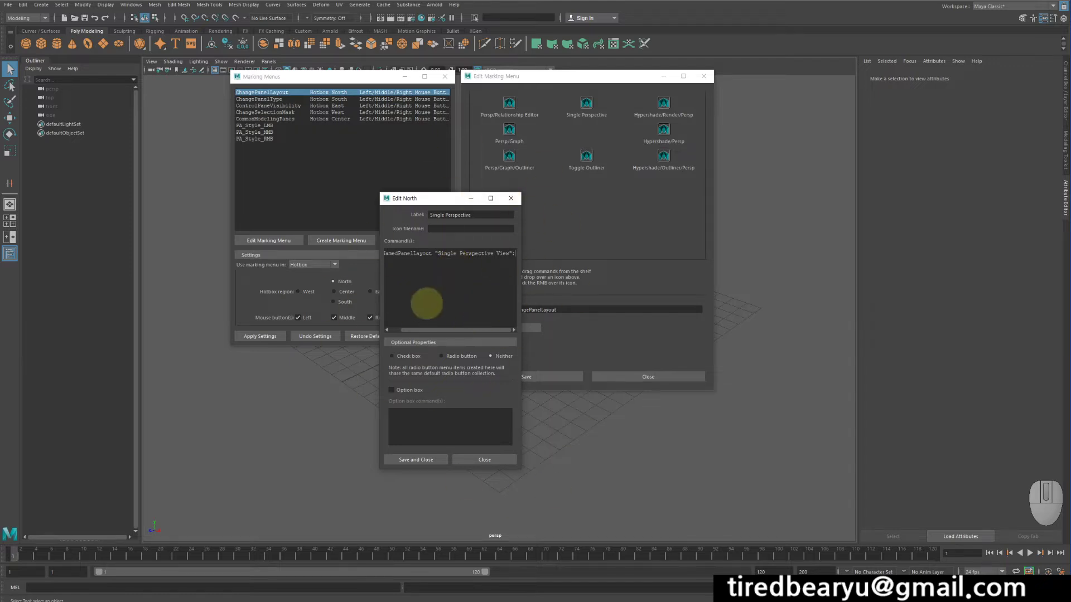
{"action": "left_click", "coordinate": [494, 458]}
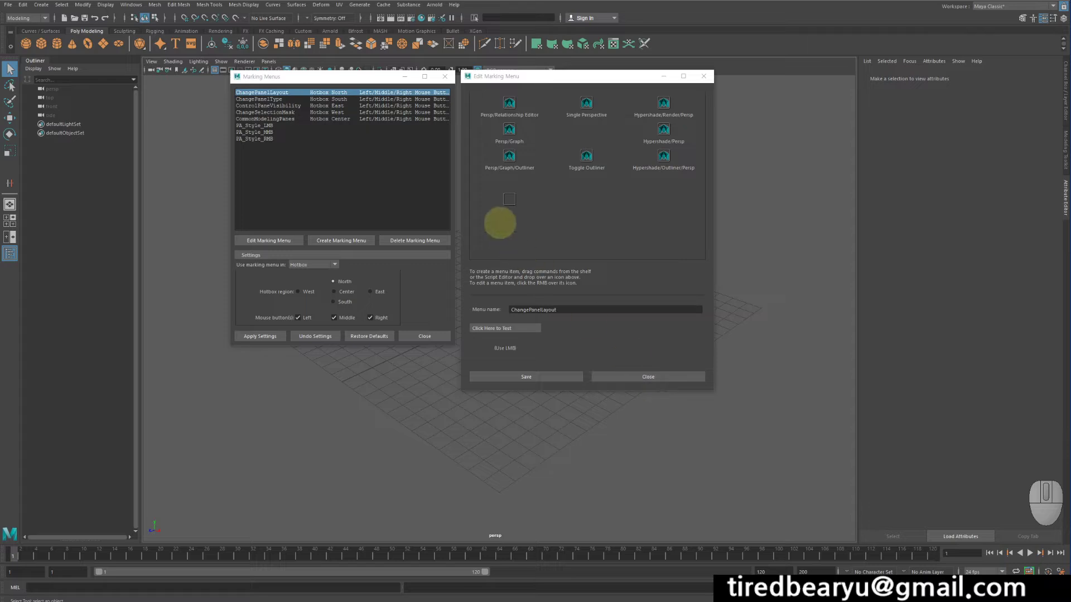
Close the ChangePanelLayout menu without saving, check the hotbox regions of ChangePanelType, ControlPaneVisibility and ChangeSelectionMask, and close the Marking Menu Editor.
{"action": "right_click_drag", "start_coordinate": [510, 200], "coordinate": [672, 407]}
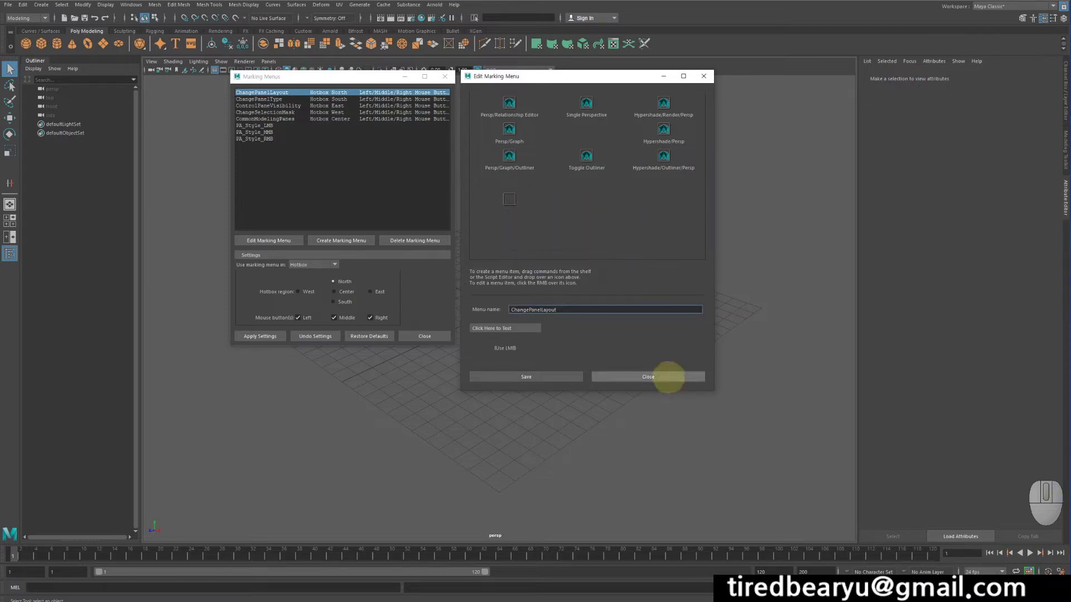
{"action": "left_click", "coordinate": [669, 376]}
{"action": "left_click", "coordinate": [274, 99]}
{"action": "left_click", "coordinate": [268, 106]}
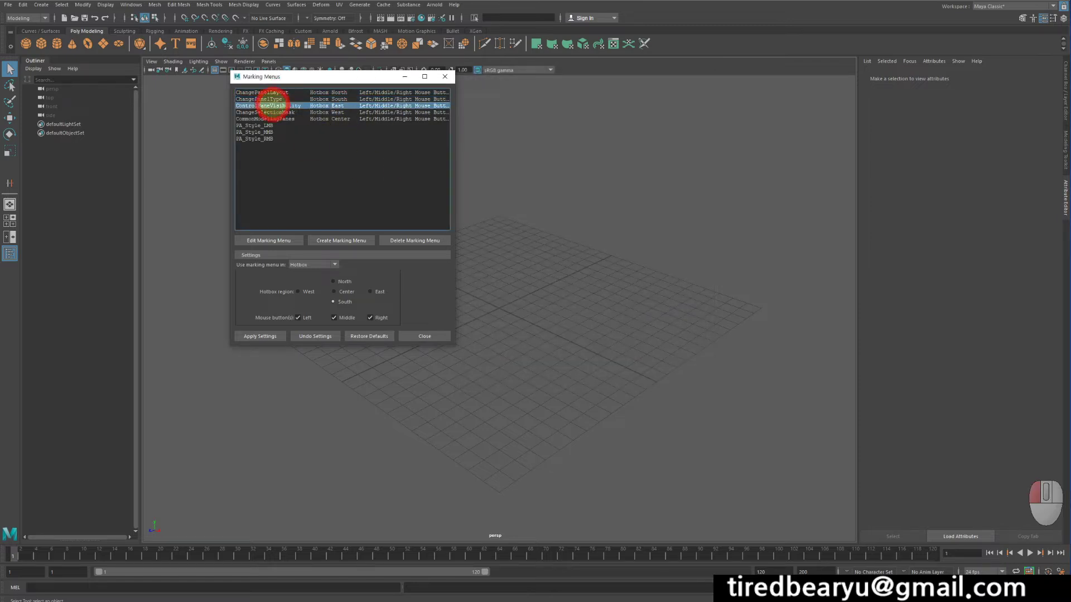
{"action": "left_click", "coordinate": [269, 112]}
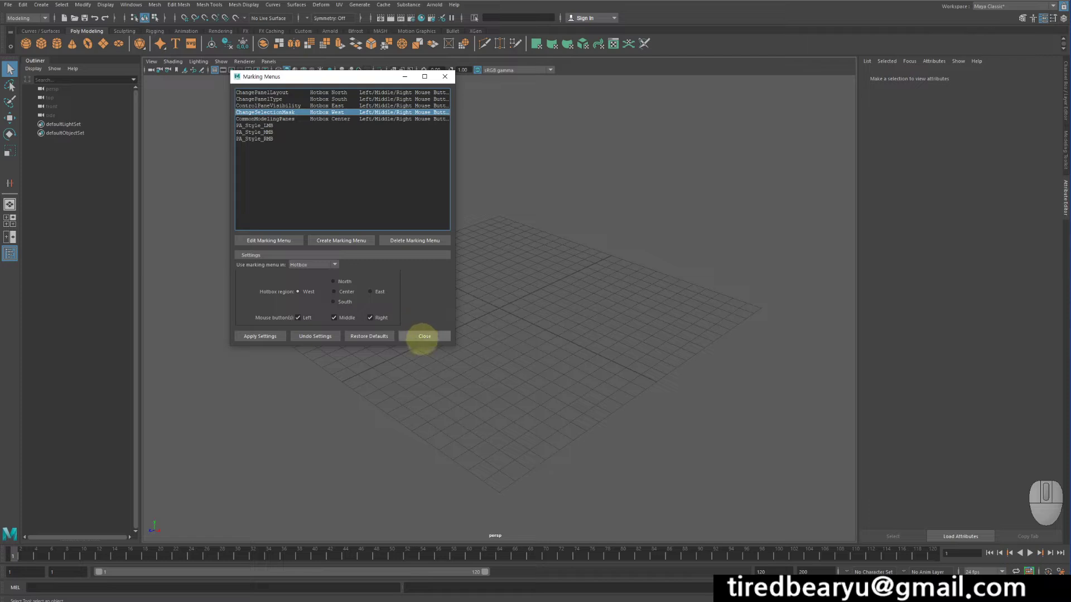
{"action": "left_click", "coordinate": [424, 336]}
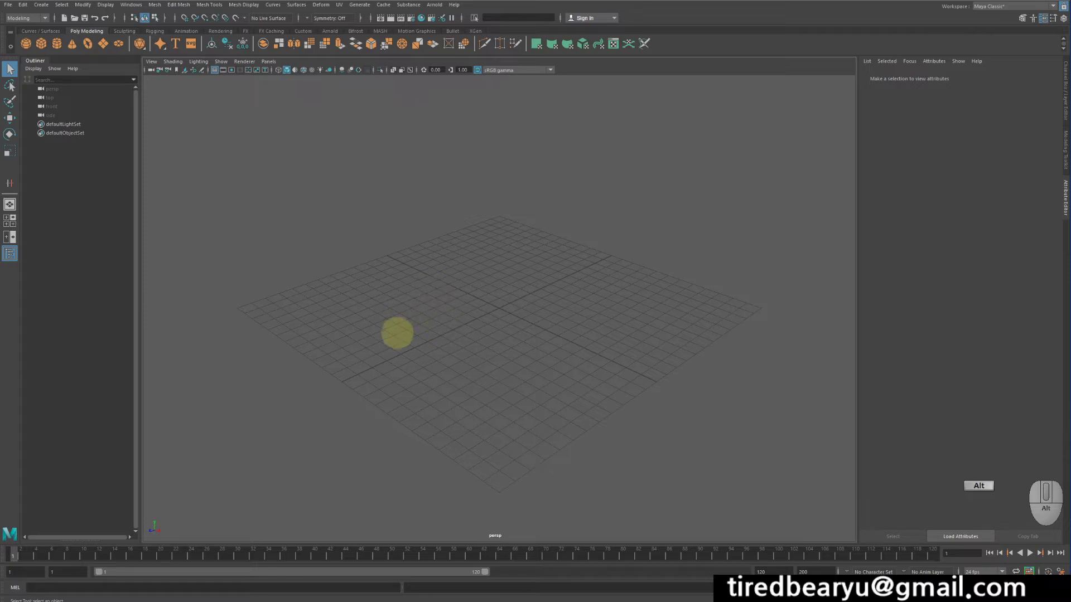
Create a polygon sphere, move it along X past one edge of the grid and key it at frame 1.
{"action": "left_click", "coordinate": [25, 43]}
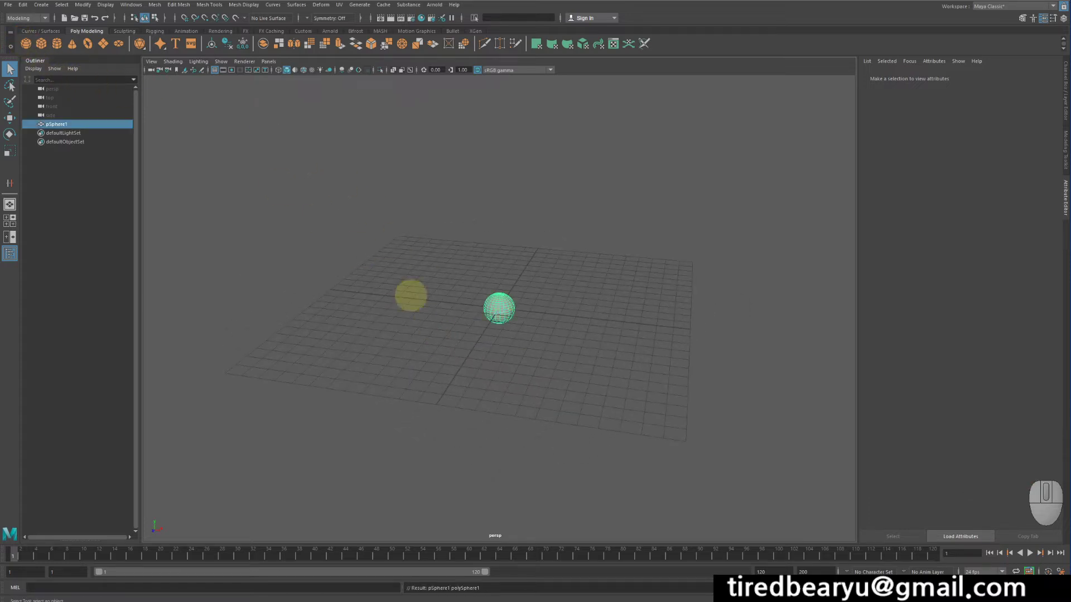
{"action": "key", "text": "w"}
{"action": "middle_click_drag", "start_coordinate": [406, 287], "coordinate": [354, 354]}
{"action": "key", "text": "s"}
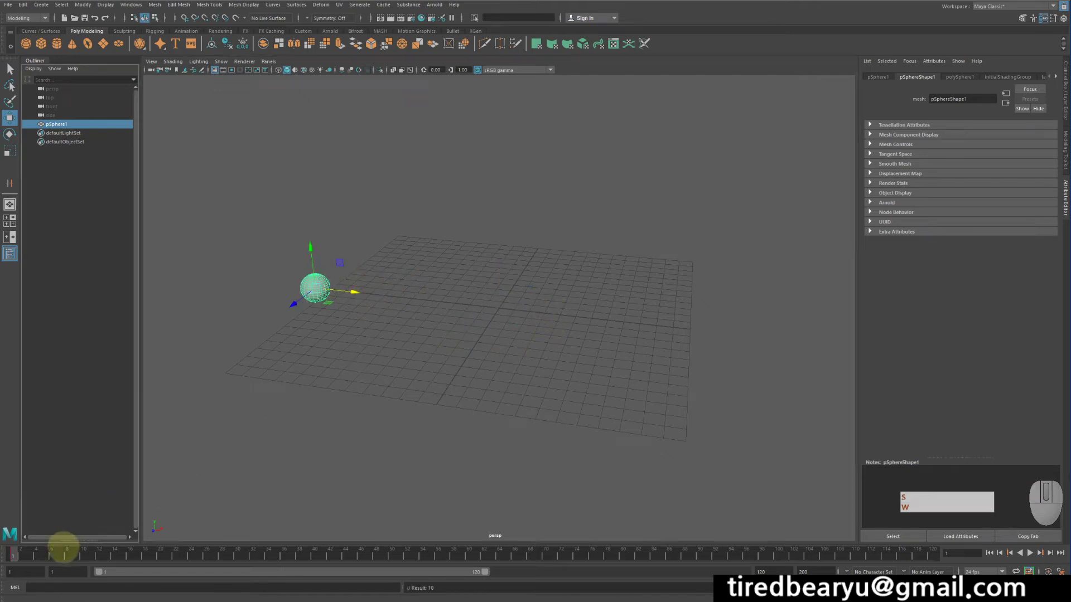
At frame 120, move the sphere along X past the opposite edge of the grid, key it and deselect it.
{"action": "left_click_drag", "start_coordinate": [351, 290], "coordinate": [788, 341]}
{"action": "key", "text": "s"}
{"action": "left_click", "coordinate": [494, 342]}
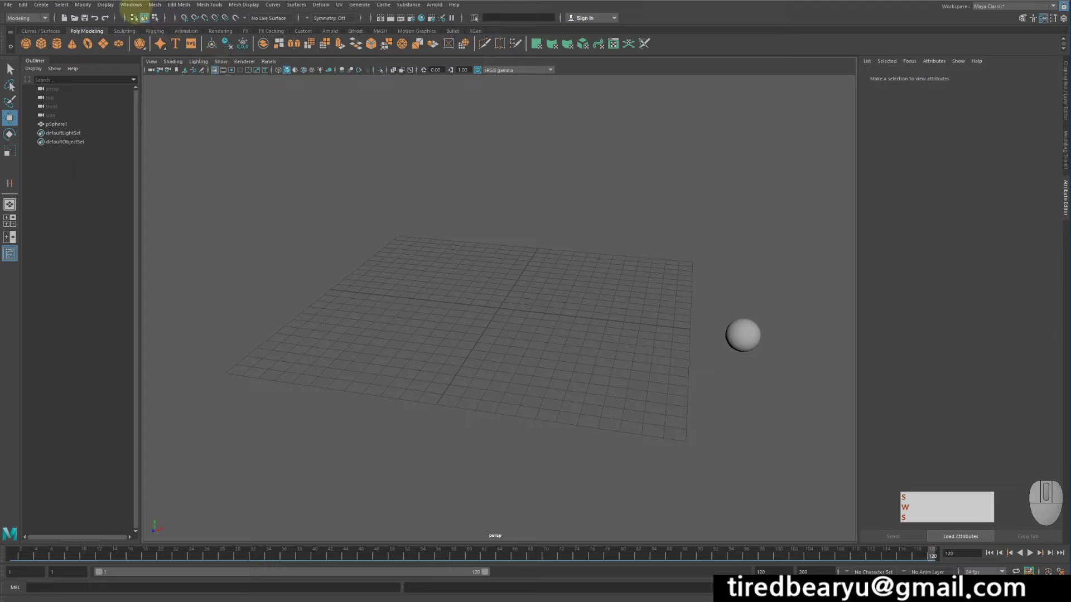
Open the Graph Editor, select the sphere to load its curves and place the window clear of the sphere.
{"action": "left_click", "coordinate": [132, 4]}
{"action": "mouse_move", "coordinate": [154, 54]}
{"action": "left_click", "coordinate": [246, 56]}
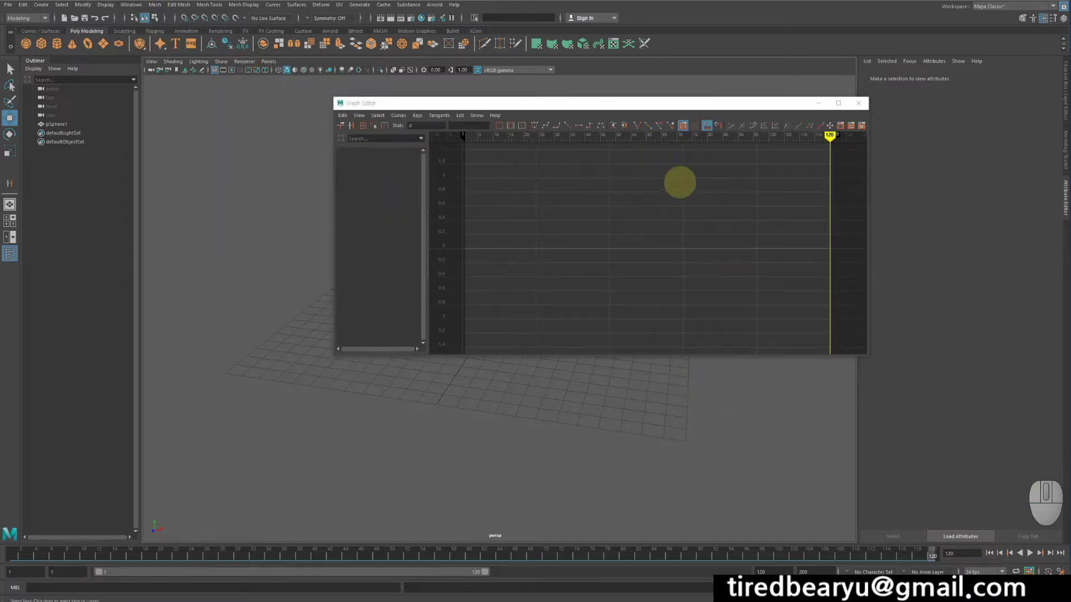
{"action": "left_click_drag", "start_coordinate": [684, 103], "coordinate": [438, 192]}
{"action": "left_click_drag", "start_coordinate": [703, 279], "coordinate": [867, 473]}
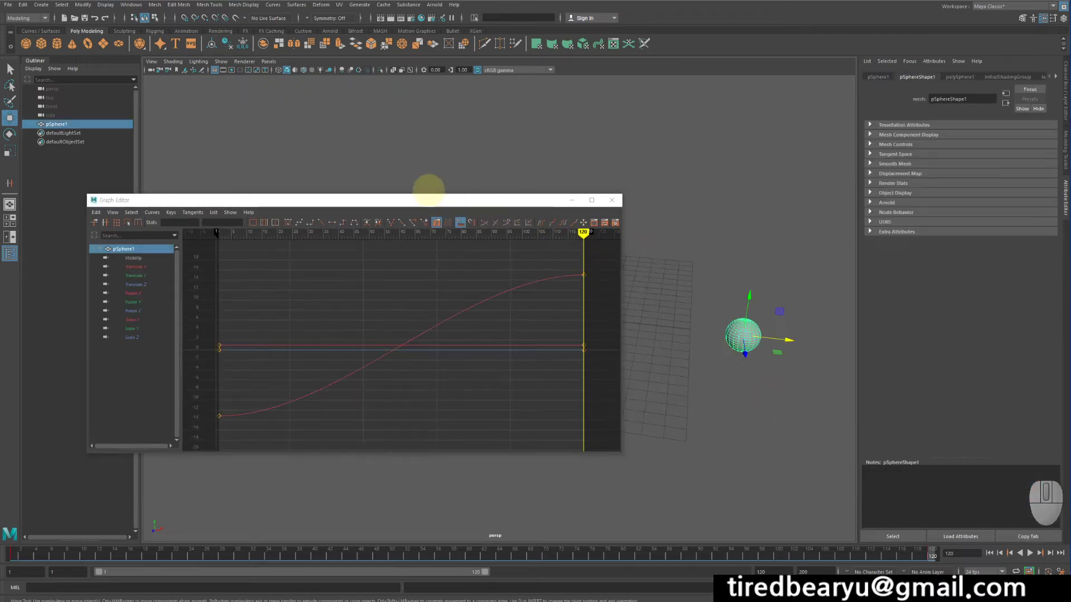
{"action": "left_click_drag", "start_coordinate": [416, 204], "coordinate": [547, 99]}
{"action": "left_click_drag", "start_coordinate": [707, 399], "coordinate": [669, 429], "text": "alt"}
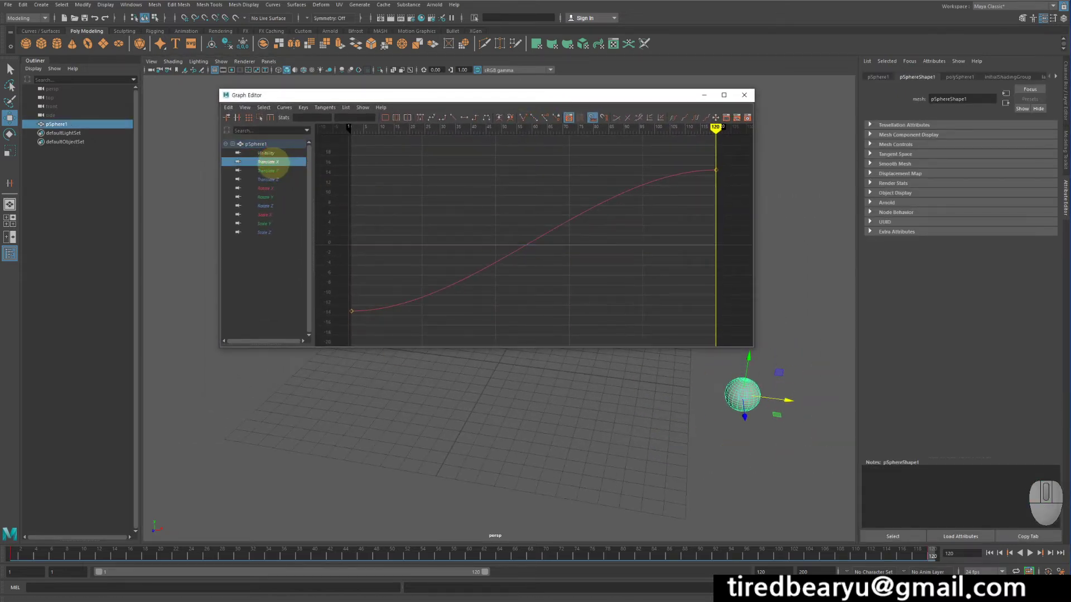
Examine the sphere's individual translate, rotate and scale curves in the Graph Editor.
{"action": "left_click", "coordinate": [270, 171]}
{"action": "left_click", "coordinate": [273, 179]}
{"action": "left_click", "coordinate": [279, 188]}
{"action": "left_click", "coordinate": [286, 171]}
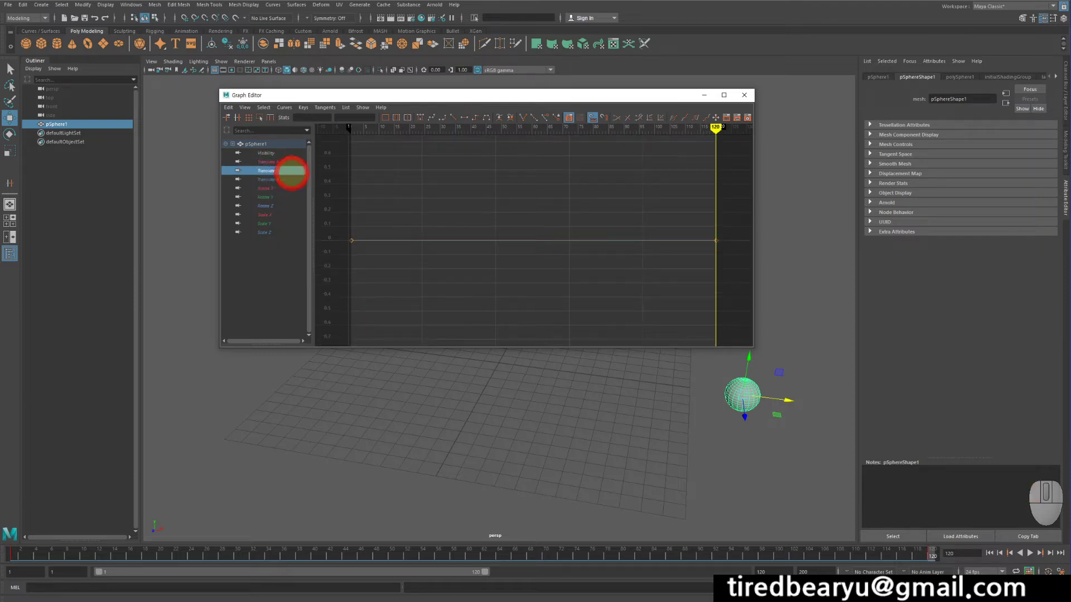
{"action": "left_click", "coordinate": [286, 161]}
{"action": "left_click", "coordinate": [287, 179]}
{"action": "left_click", "coordinate": [288, 188]}
{"action": "left_click", "coordinate": [287, 197]}
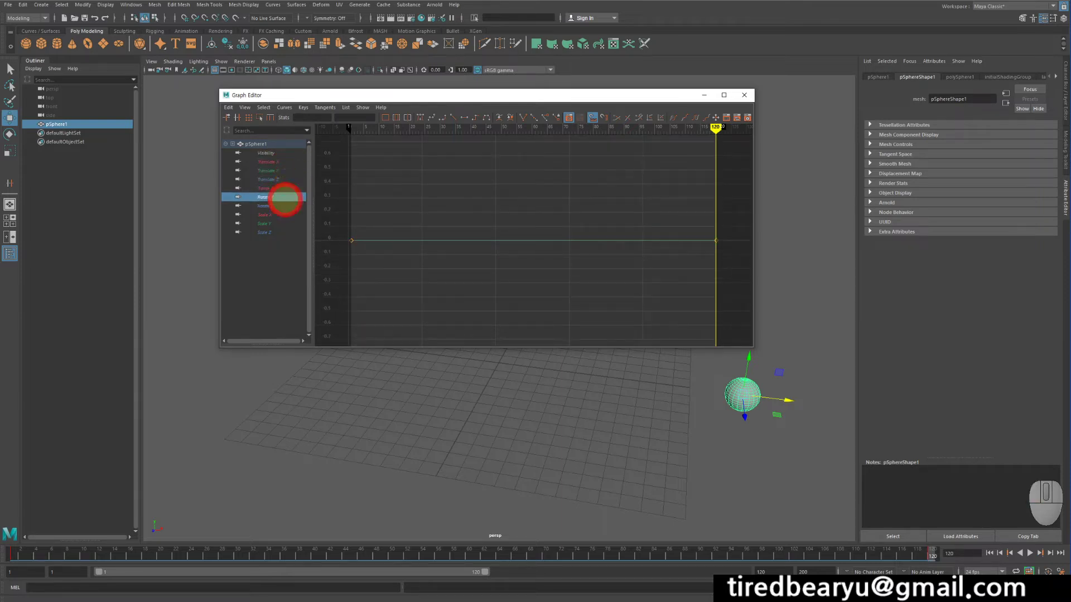
{"action": "left_click", "coordinate": [280, 215]}
{"action": "left_click", "coordinate": [278, 232]}
{"action": "left_click", "coordinate": [282, 223]}
{"action": "left_click", "coordinate": [285, 197]}
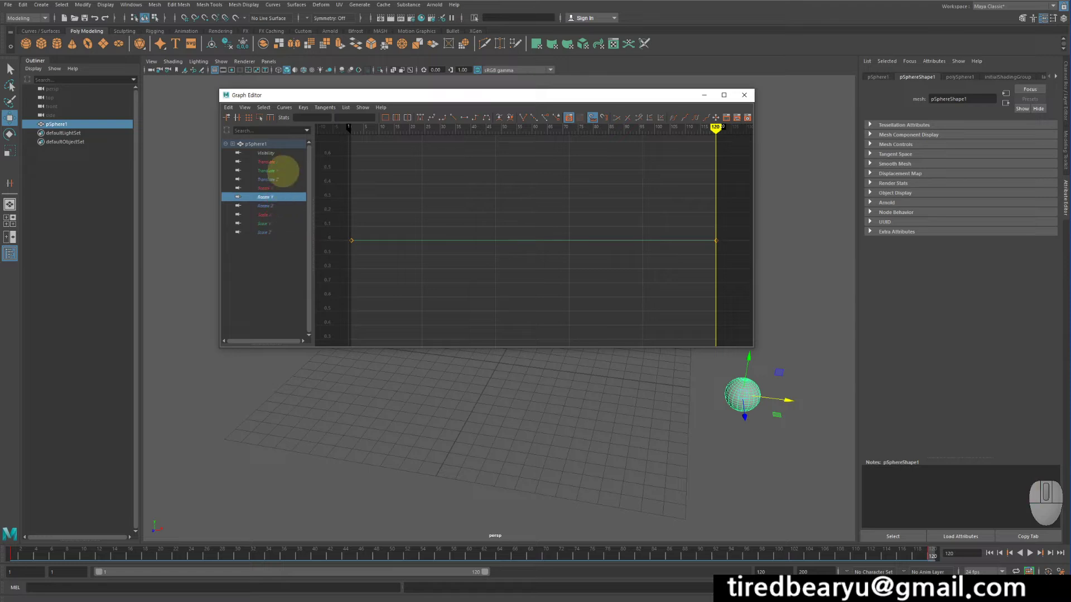
{"action": "left_click", "coordinate": [285, 162]}
Isolate the sphere's Translate Y curve and select the whole curve.
{"action": "left_click", "coordinate": [284, 170]}
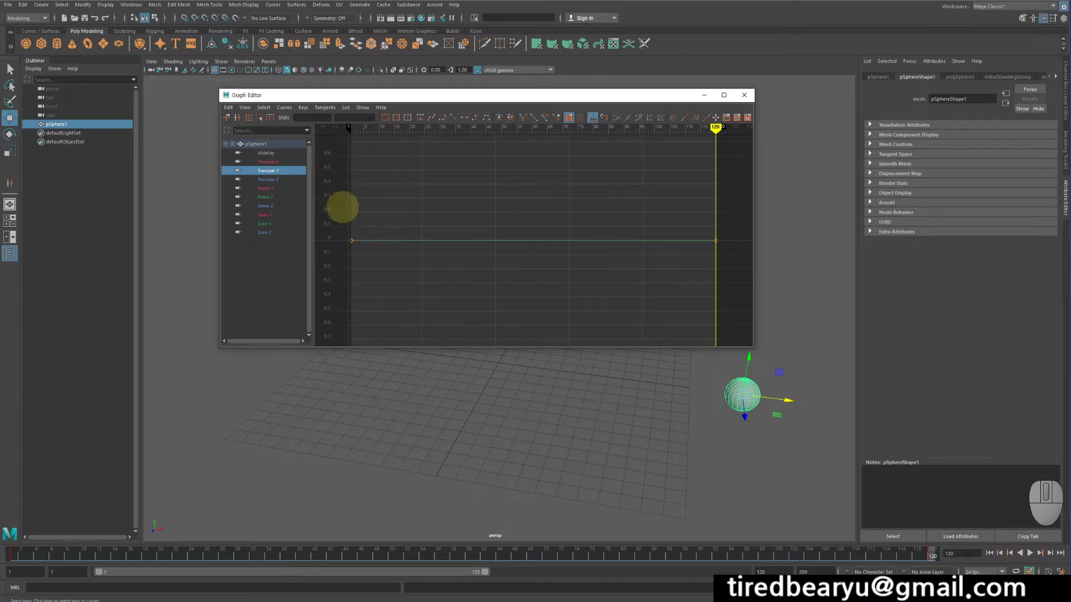
{"action": "left_click_drag", "start_coordinate": [329, 199], "coordinate": [722, 310]}
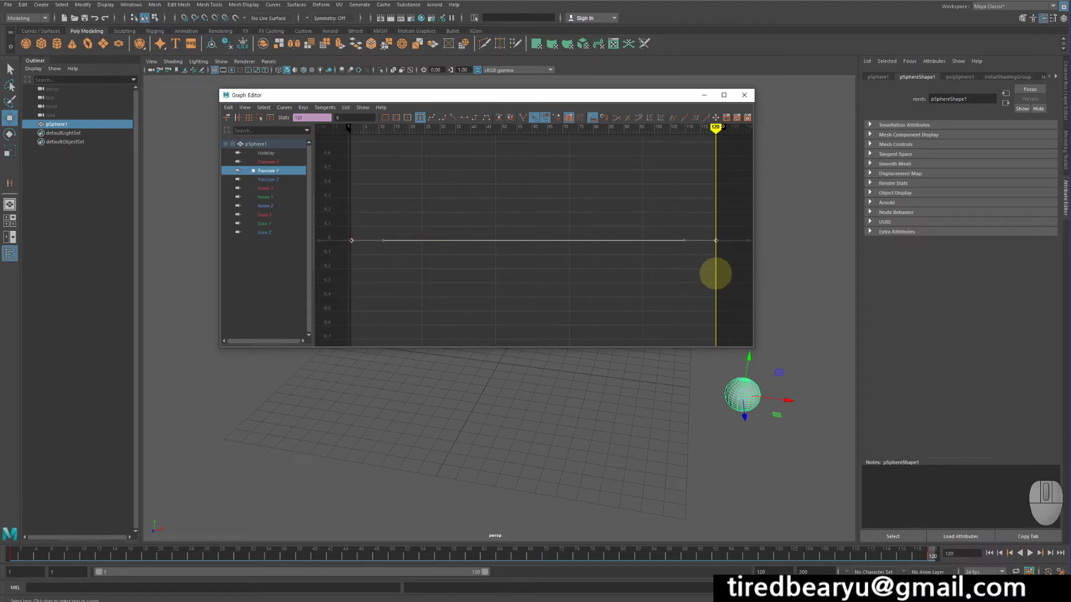
{"action": "left_click_drag", "start_coordinate": [338, 222], "coordinate": [308, 187]}
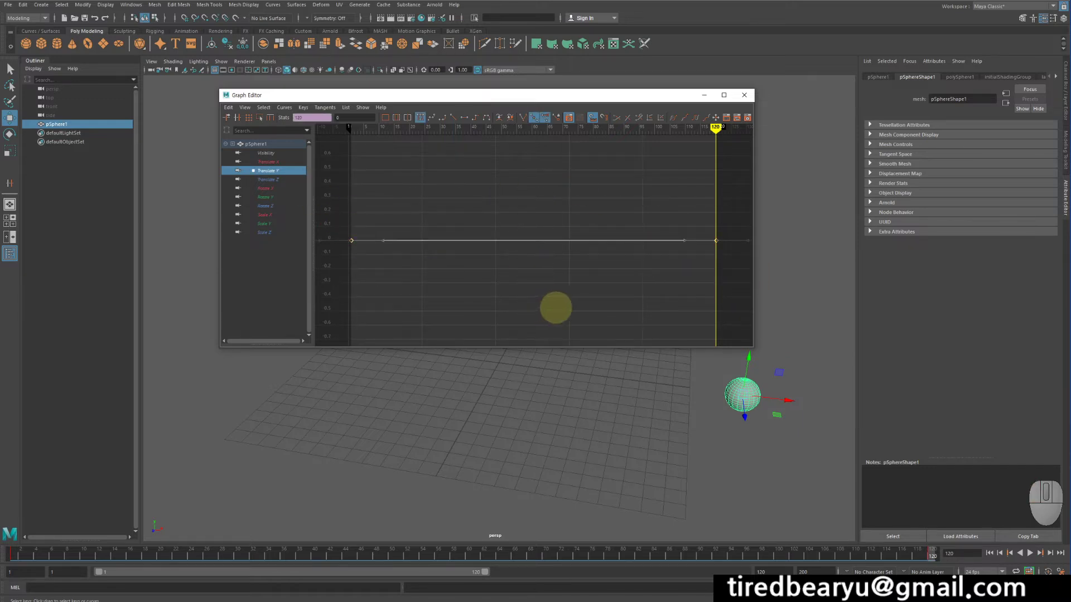
{"action": "left_click_drag", "start_coordinate": [467, 196], "coordinate": [518, 312]}
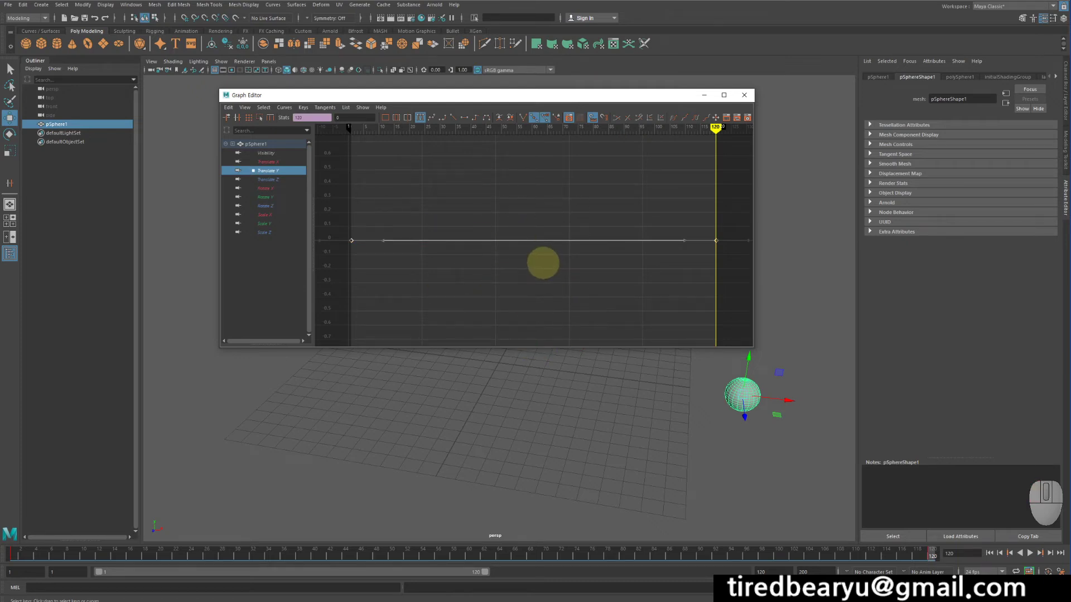
{"action": "left_click", "coordinate": [278, 168]}
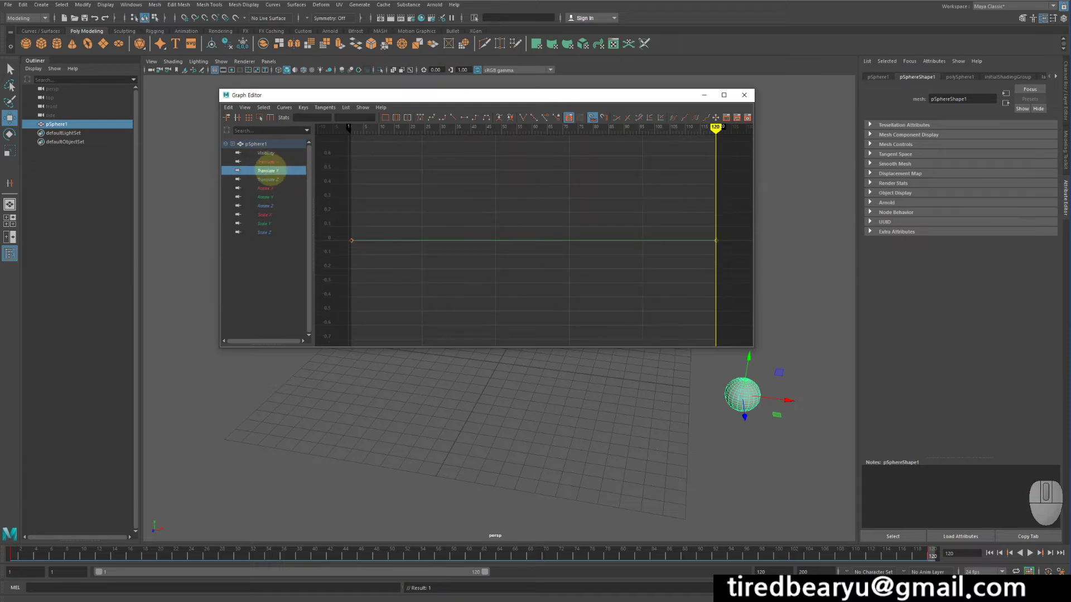
{"action": "left_click_drag", "start_coordinate": [549, 208], "coordinate": [558, 282]}
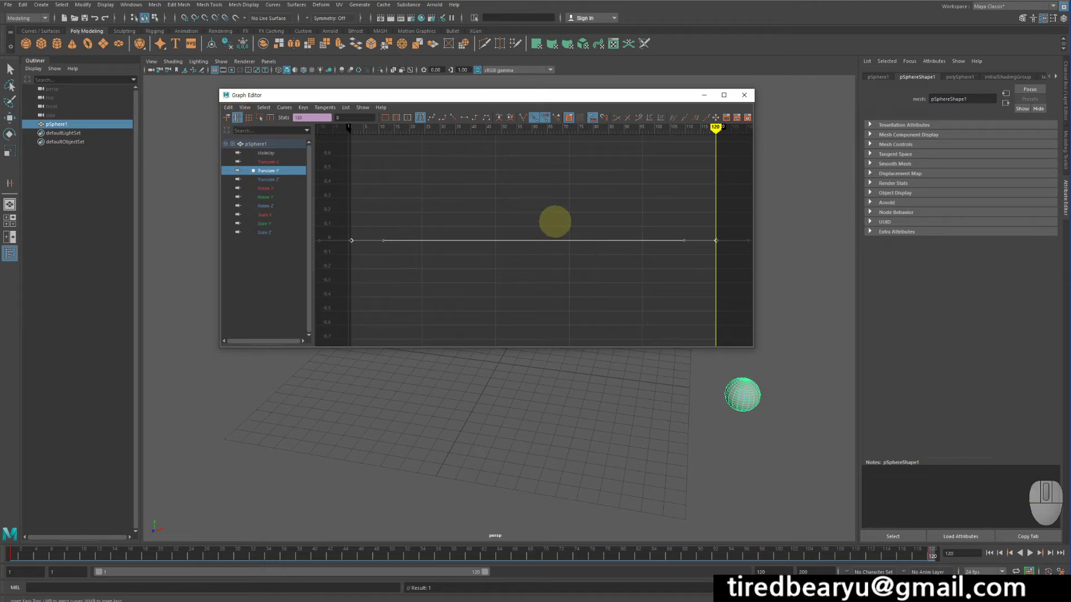
Insert six keys along the Translate Y curve at about frames 22, 33, 48, 65, 83 and 99.
{"action": "middle_click_drag", "start_coordinate": [555, 222], "coordinate": [495, 286]}
{"action": "middle_click_drag", "start_coordinate": [600, 290], "coordinate": [603, 291]}
{"action": "middle_click", "coordinate": [650, 291]}
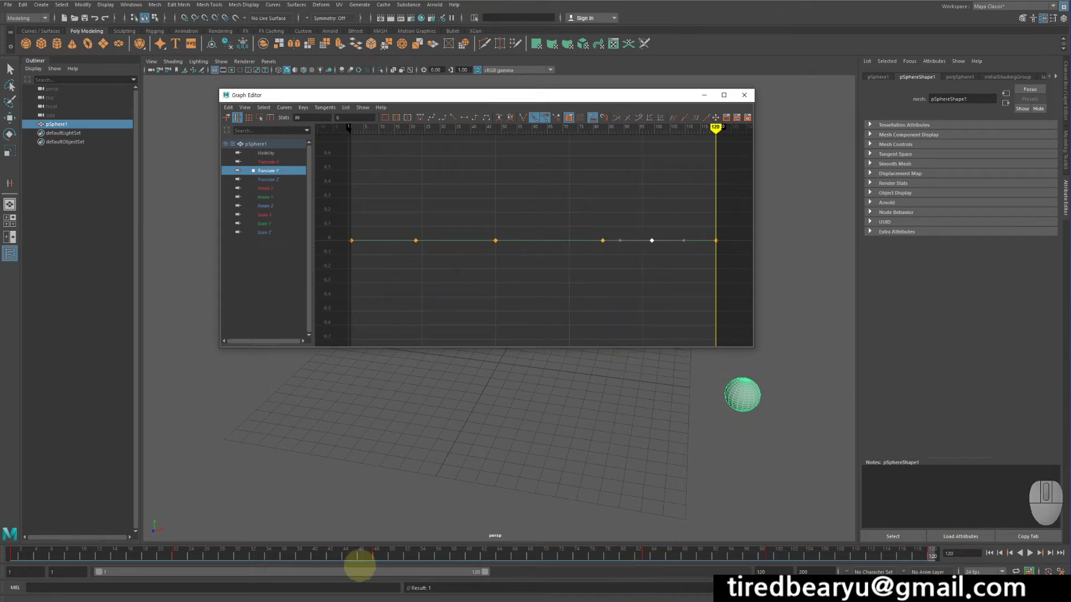
{"action": "middle_click", "coordinate": [547, 262]}
{"action": "middle_click", "coordinate": [449, 257]}
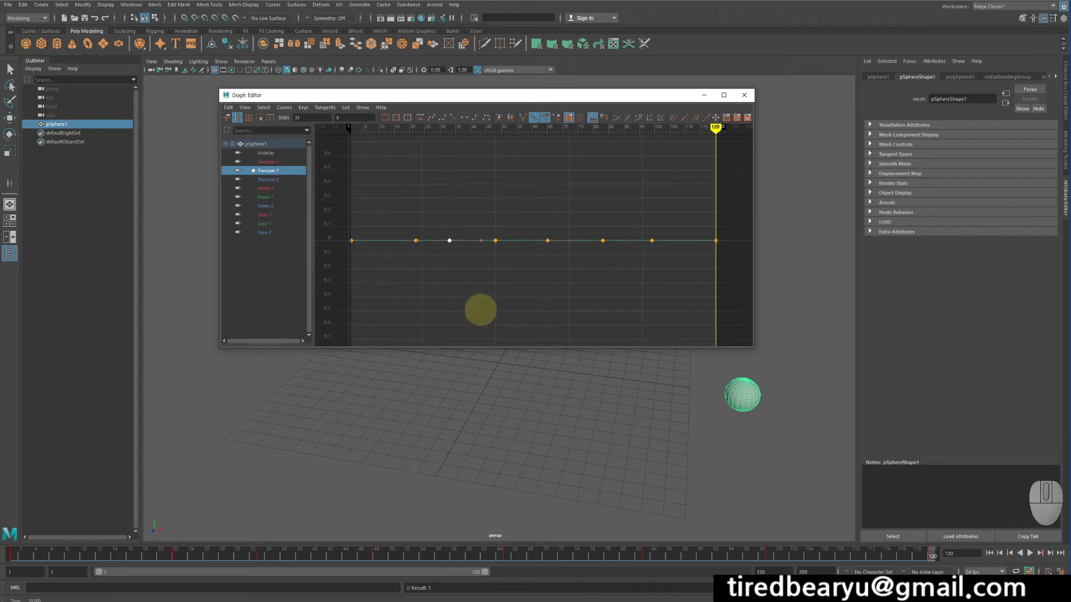
Select alternate keys on the Translate Y curve, at frames 1, 33, 65 and 99.
{"action": "left_click_drag", "start_coordinate": [371, 274], "coordinate": [330, 226]}
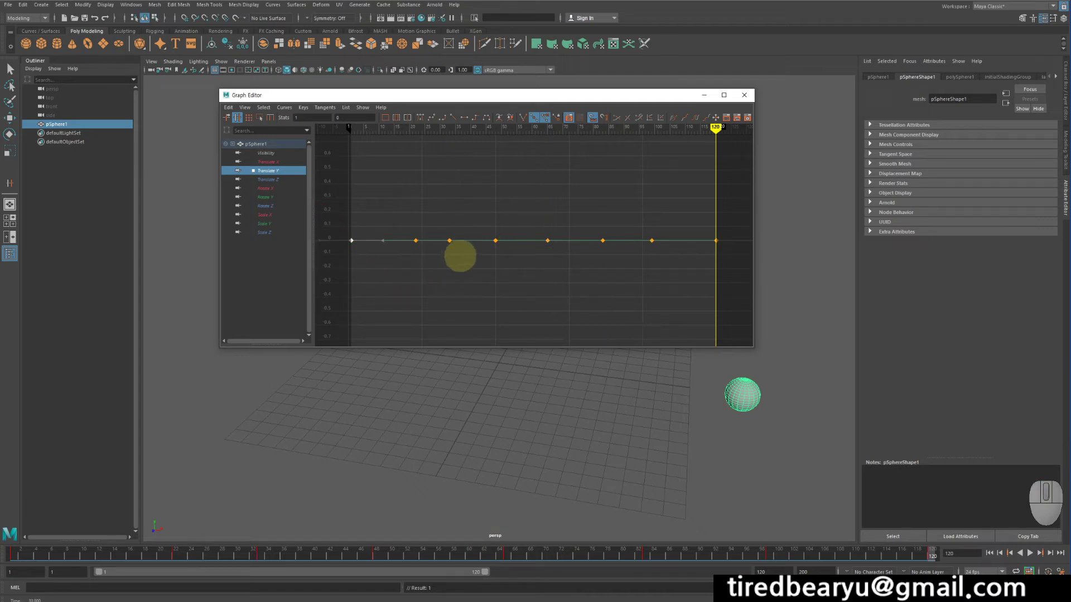
{"action": "left_click_drag", "start_coordinate": [441, 230], "coordinate": [465, 272], "text": "shift"}
{"action": "left_click_drag", "start_coordinate": [531, 232], "coordinate": [562, 257], "text": "shift"}
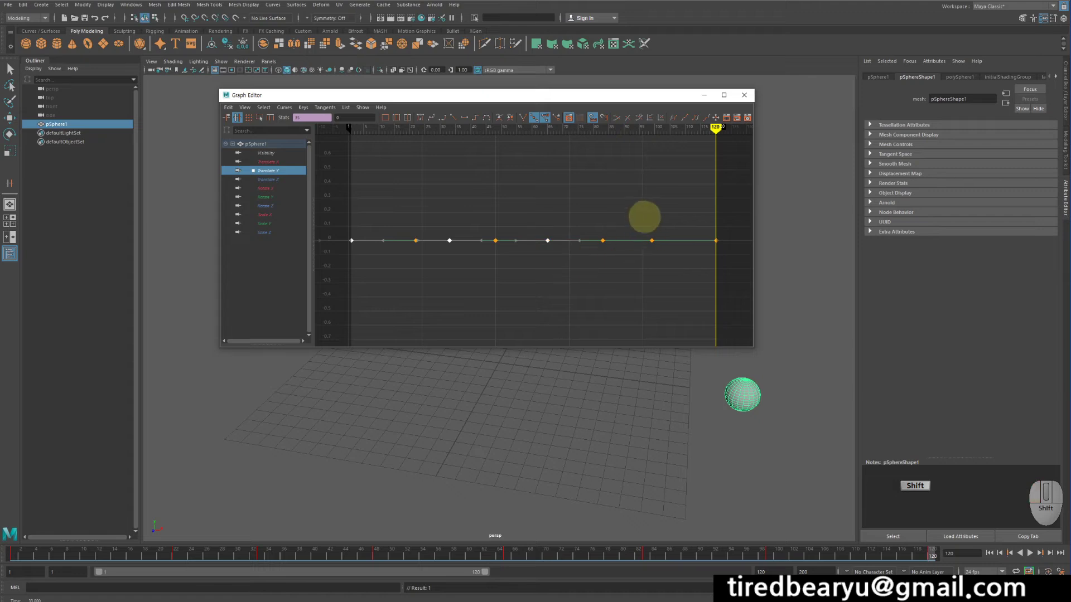
{"action": "left_click_drag", "start_coordinate": [643, 216], "coordinate": [673, 304], "text": "shift"}
{"action": "left_click_drag", "start_coordinate": [701, 219], "coordinate": [727, 288], "text": "shift"}
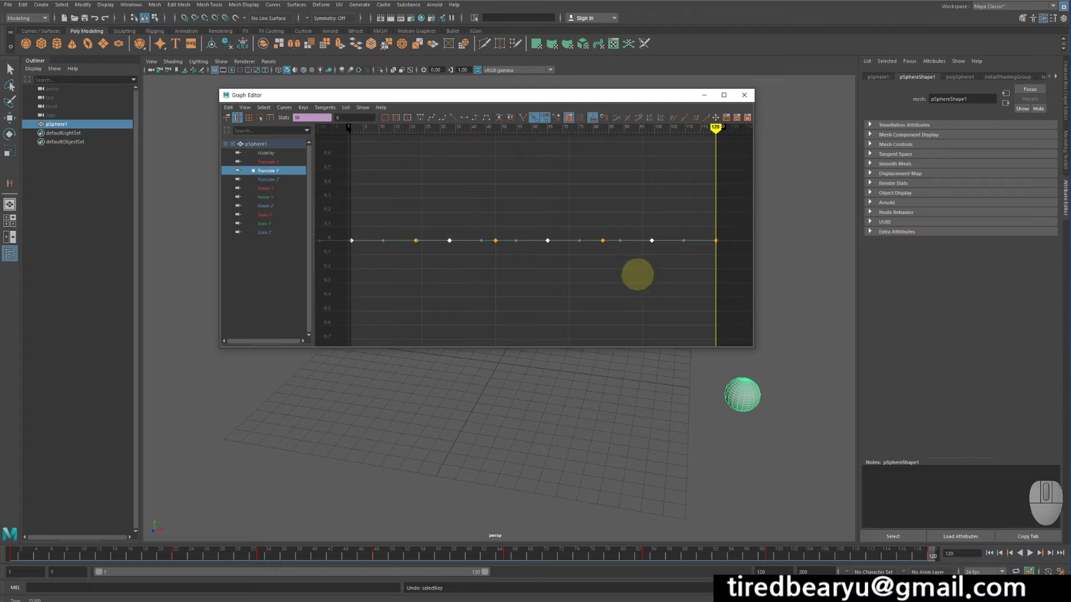
Try to move the selected Translate Y keys with the Insert Keys tool still active, undoing each attempt.
{"action": "middle_click_drag", "start_coordinate": [637, 274], "coordinate": [578, 264]}
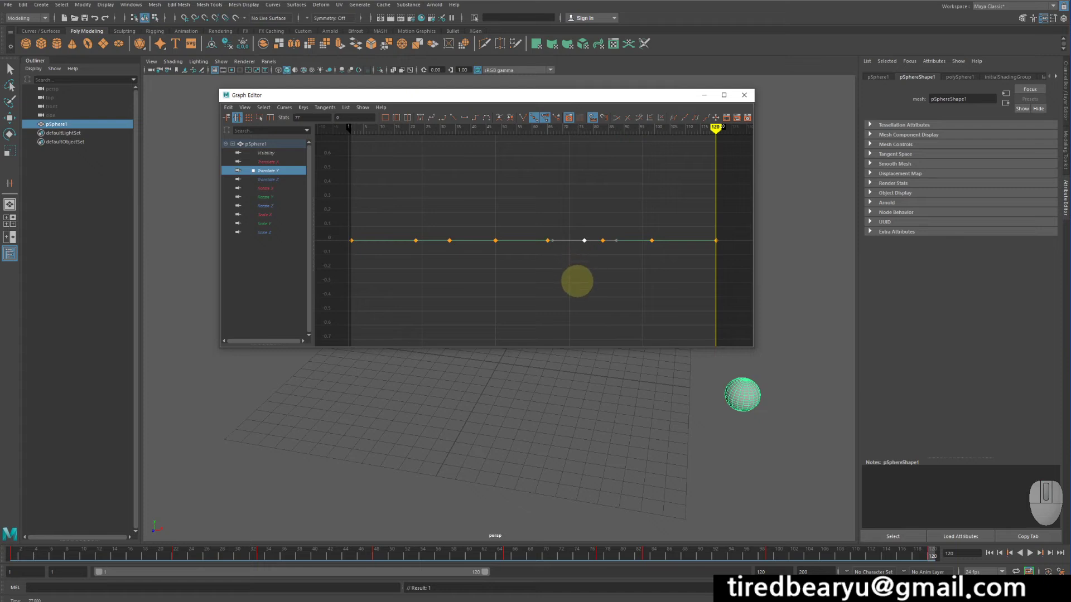
{"action": "key", "text": "ctrl+z"}
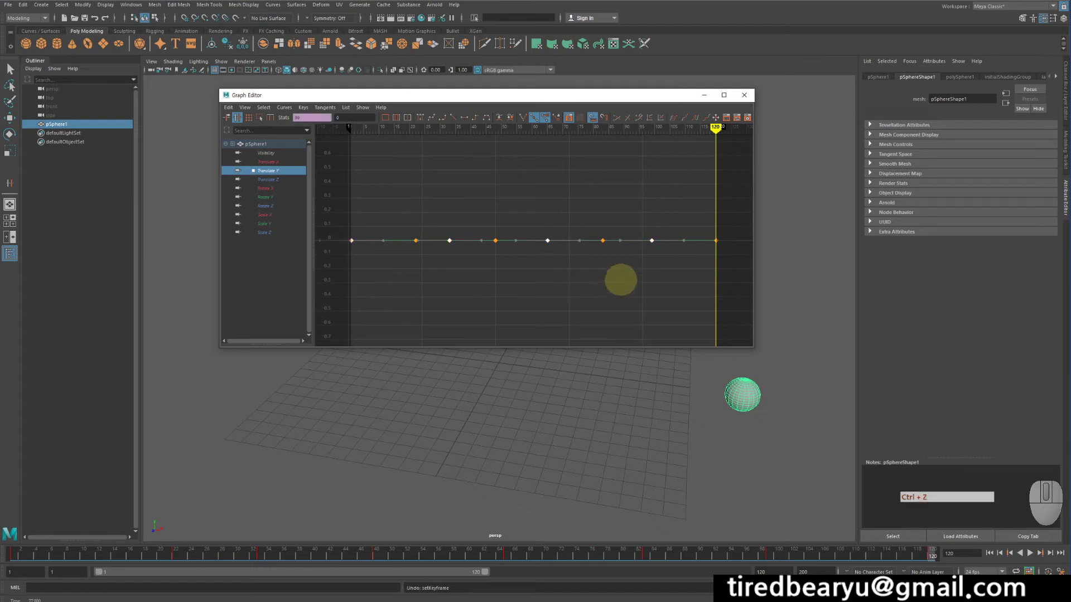
{"action": "middle_click_drag", "start_coordinate": [631, 280], "coordinate": [655, 277]}
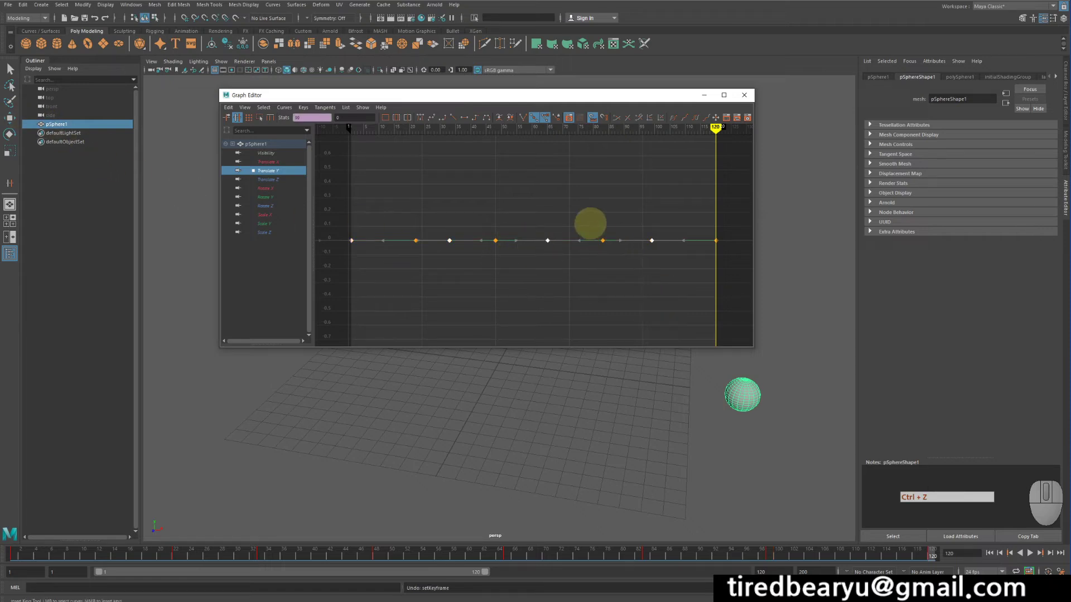
Activate the Move tool and raise the selected Translate Y keys to 0.341, undoing the unwanted moves.
{"action": "left_click", "coordinate": [10, 118]}
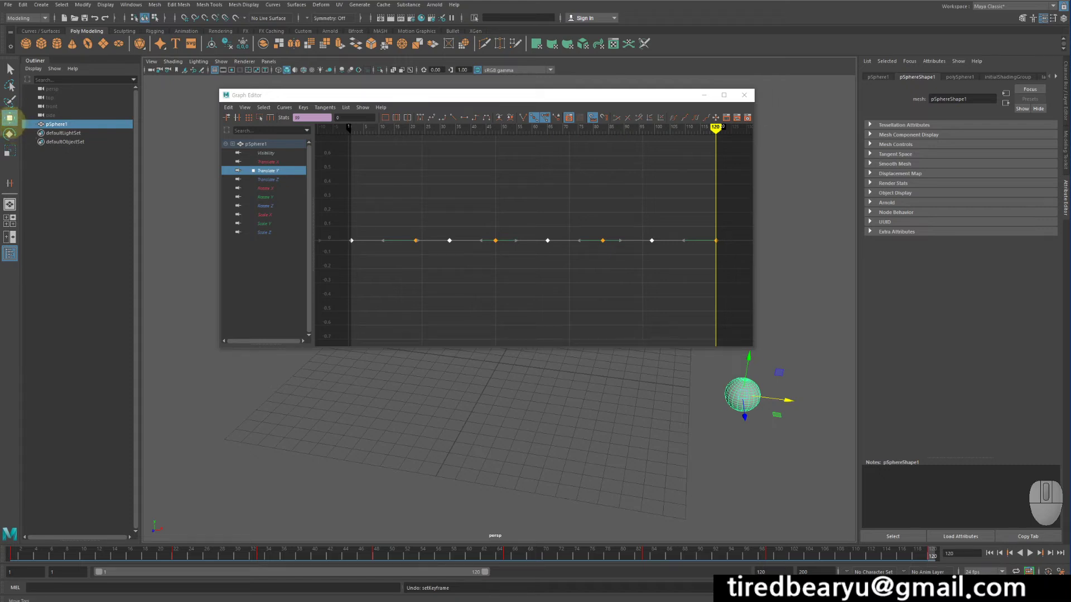
{"action": "middle_click_drag", "start_coordinate": [660, 289], "coordinate": [619, 263]}
{"action": "key", "text": "z"}
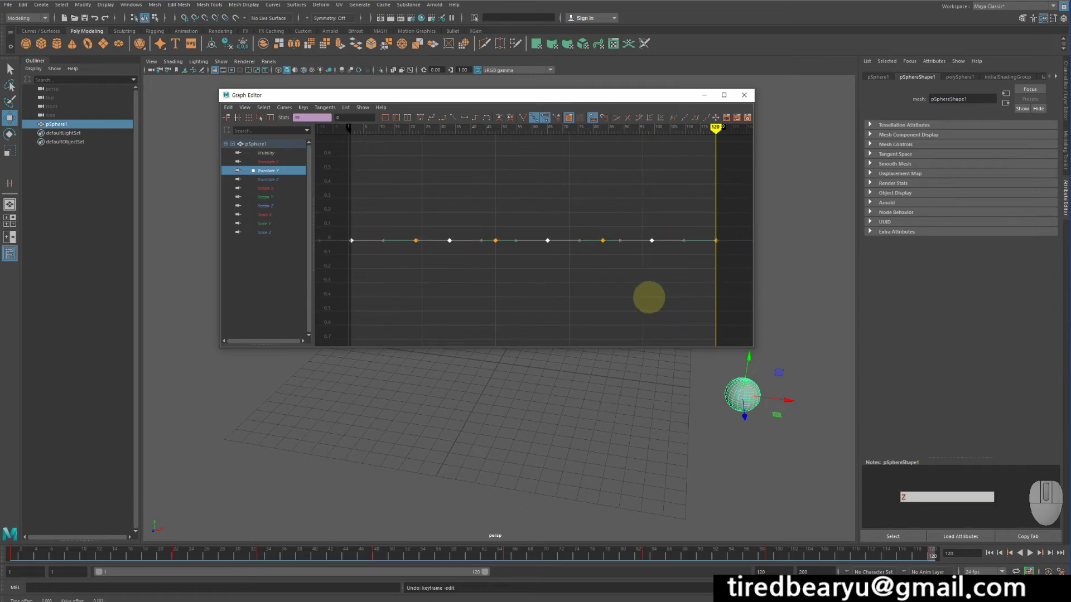
{"action": "middle_click_drag", "start_coordinate": [649, 297], "coordinate": [707, 323], "text": "shift"}
{"action": "key", "text": "z"}
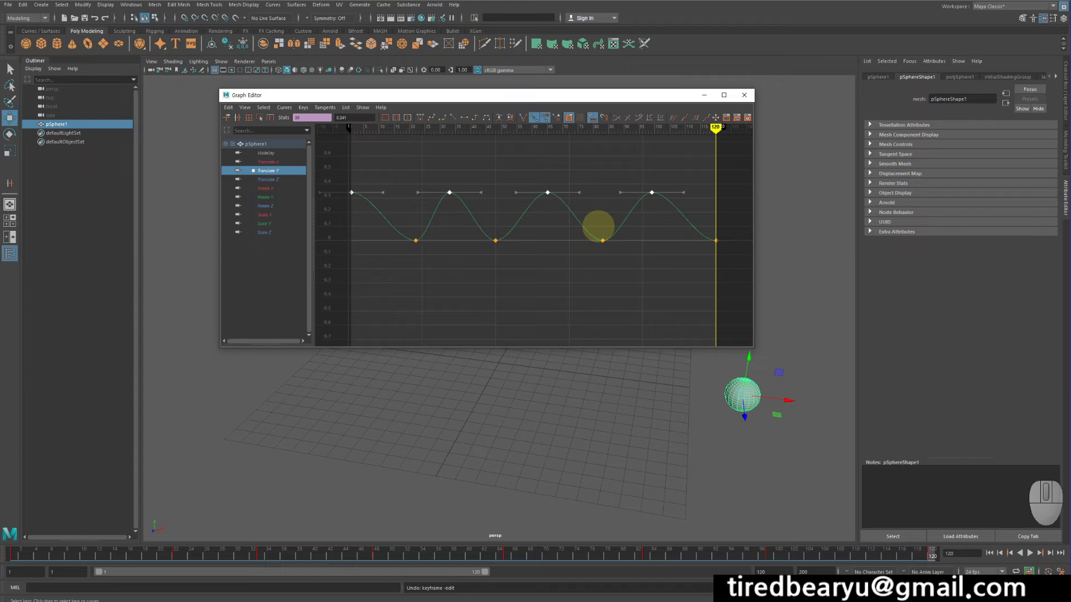
Try switching through the Rotate, Scale and Paint Selection tools.
{"action": "left_click", "coordinate": [10, 135]}
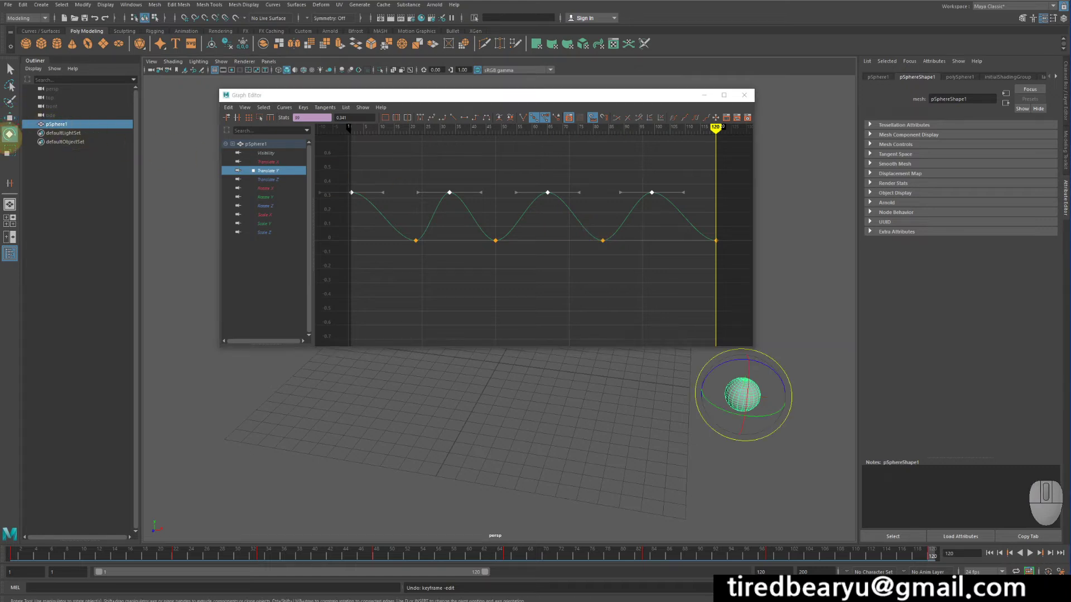
{"action": "left_click", "coordinate": [9, 152]}
{"action": "left_click", "coordinate": [10, 101]}
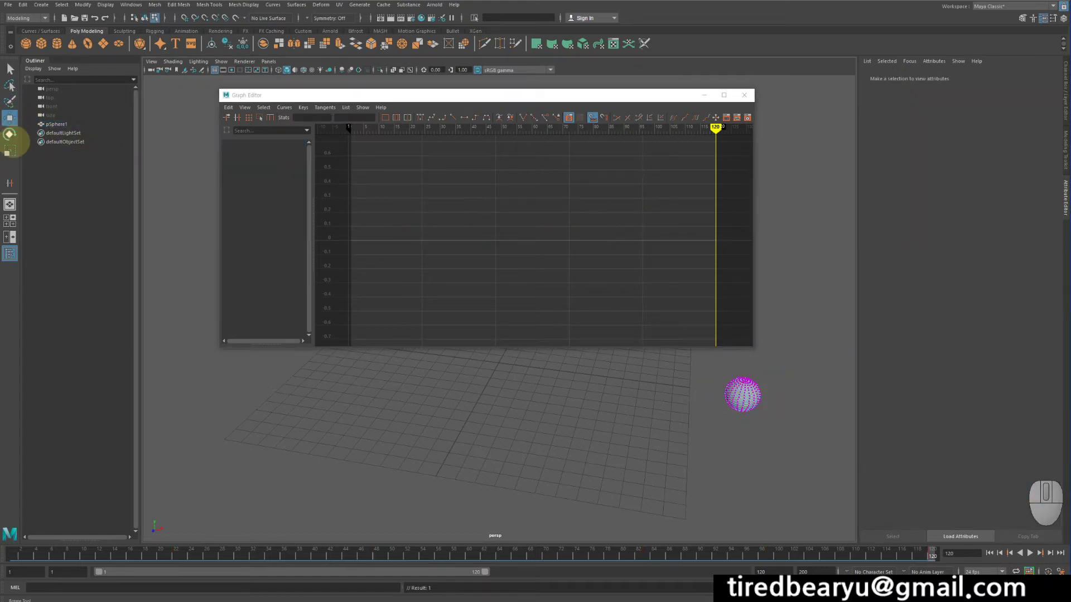
{"action": "key", "text": "z"}
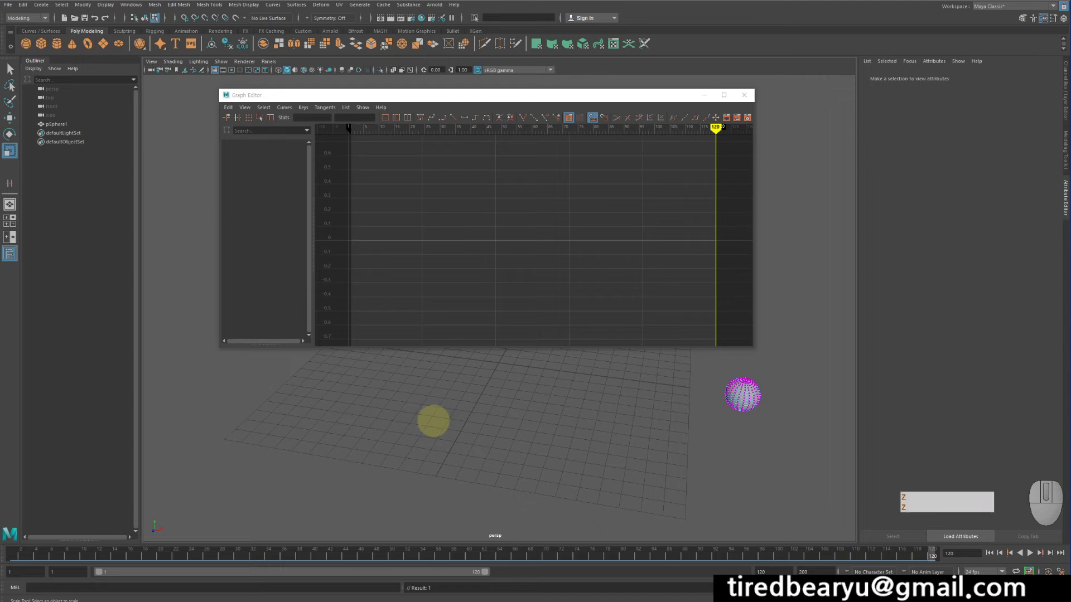
Return the sphere to object mode, reselect it and activate the Move tool.
{"action": "right_click_drag", "start_coordinate": [725, 407], "coordinate": [789, 363]}
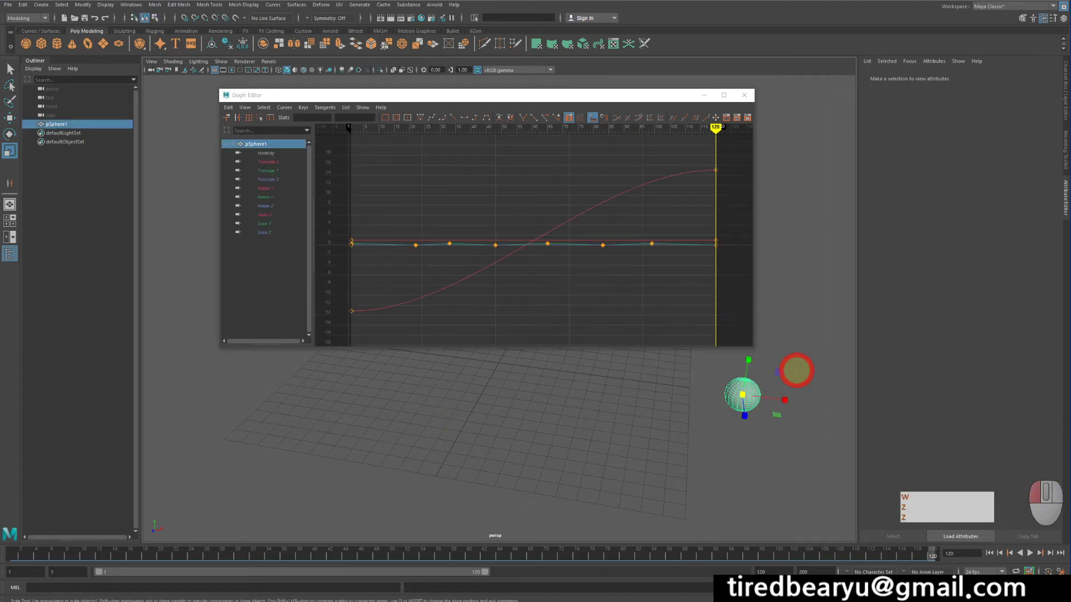
{"action": "left_click", "coordinate": [728, 394]}
{"action": "left_click", "coordinate": [9, 117]}
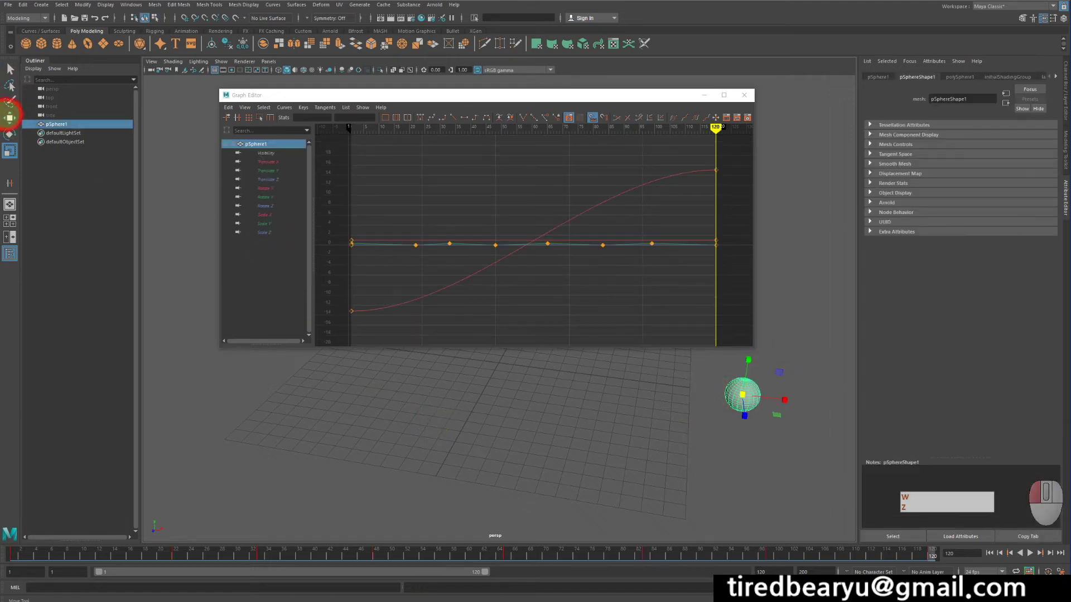
Isolate the Translate Y curve and select its four upper keys with the Scale tool active.
{"action": "left_click", "coordinate": [9, 150]}
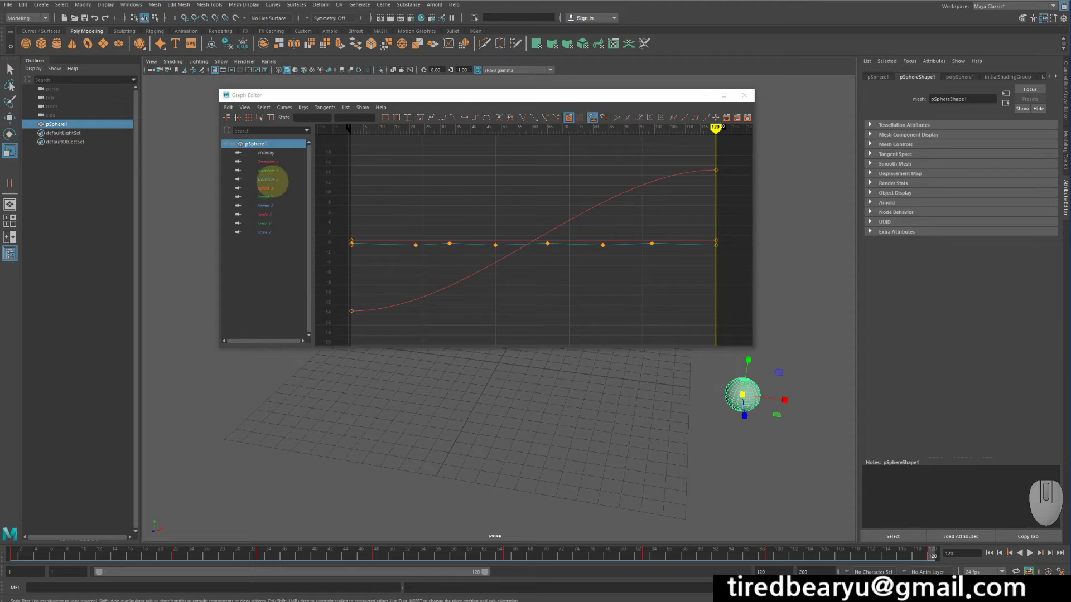
{"action": "left_click", "coordinate": [266, 170]}
{"action": "left_click_drag", "start_coordinate": [333, 158], "coordinate": [694, 213]}
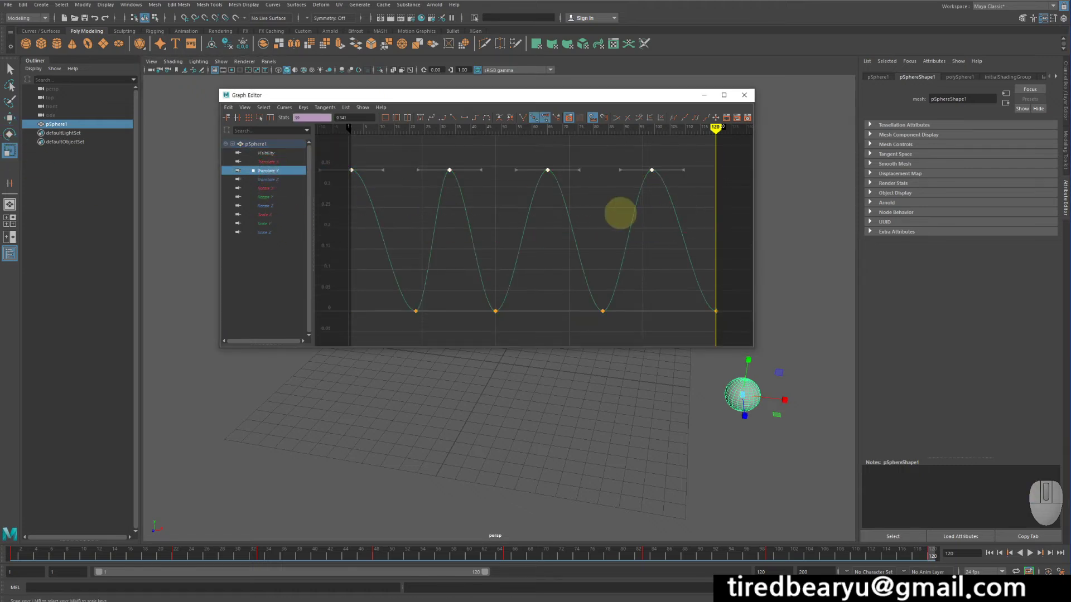
{"action": "key", "text": "r"}
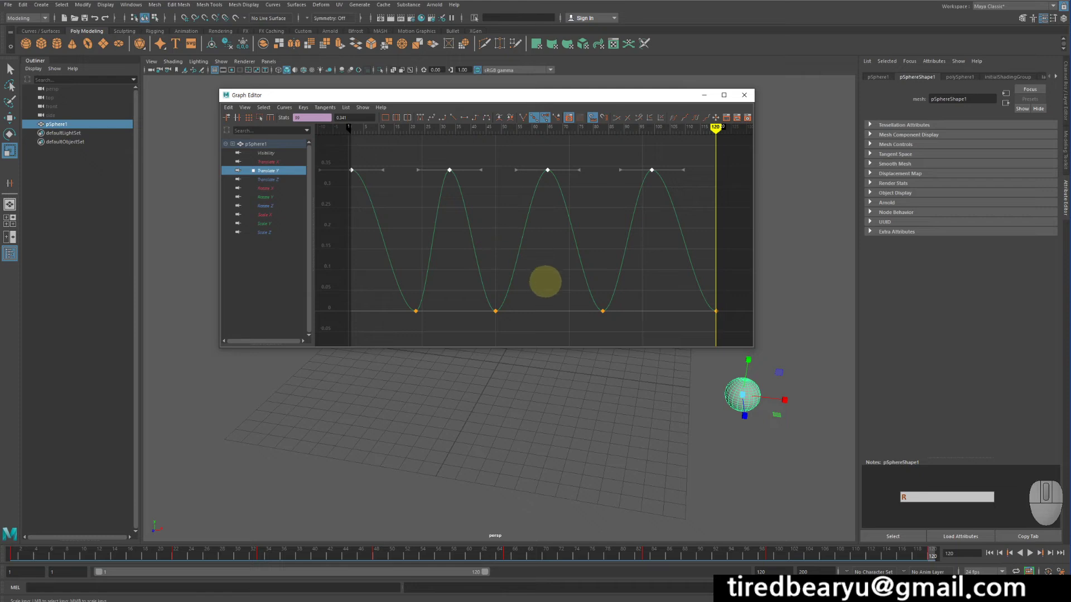
Try the Scale, Rotate and Move tools on the upper Translate Y keys, undoing each change.
{"action": "right_click_drag", "start_coordinate": [554, 312], "coordinate": [532, 309], "text": "alt"}
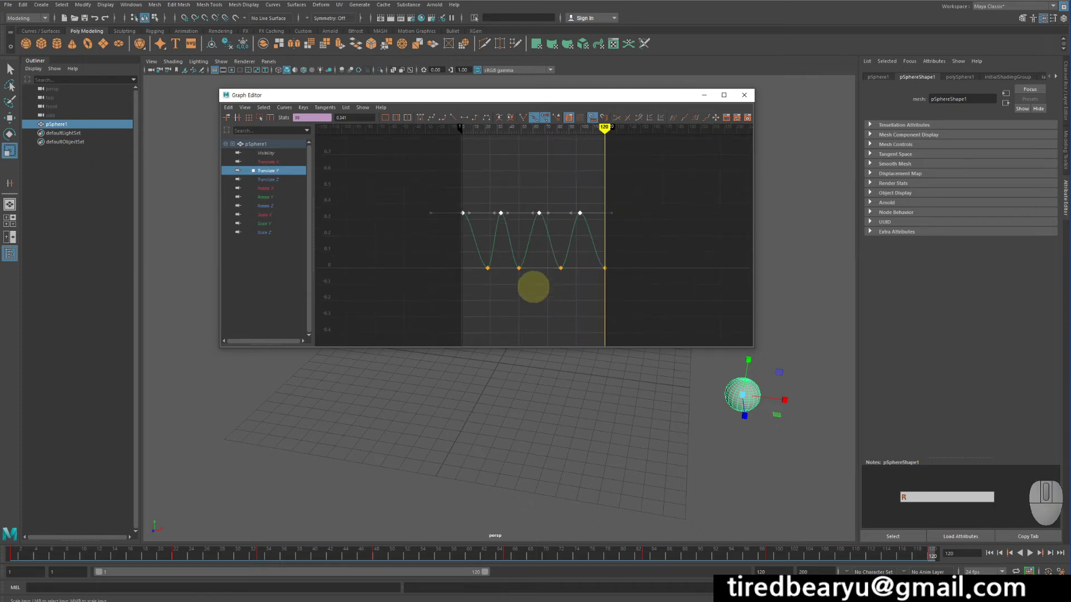
{"action": "middle_click_drag", "start_coordinate": [534, 275], "coordinate": [575, 241]}
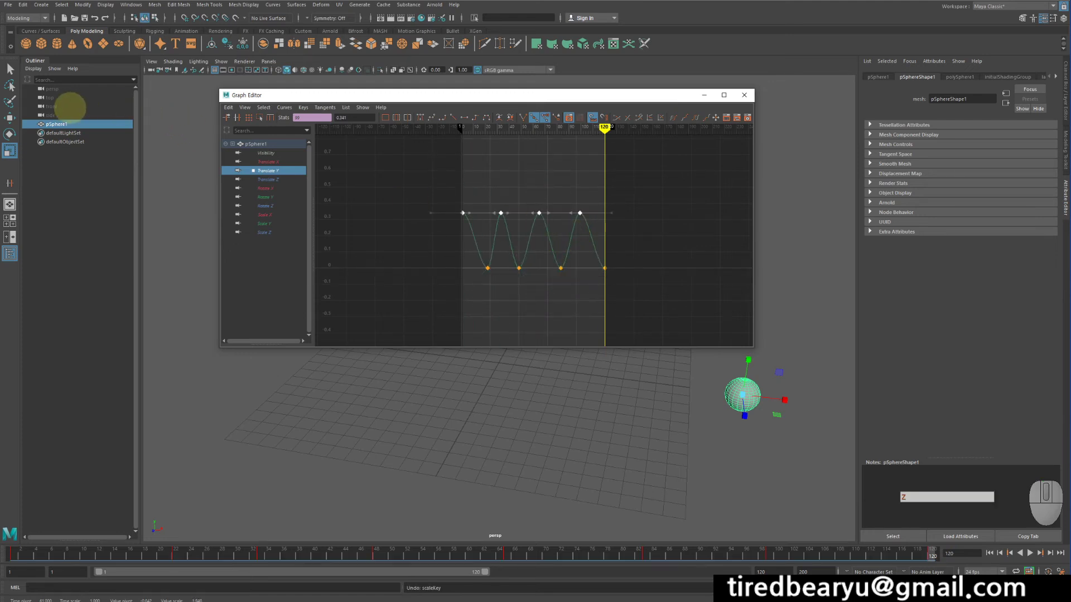
{"action": "left_click", "coordinate": [9, 133]}
{"action": "key", "text": "e"}
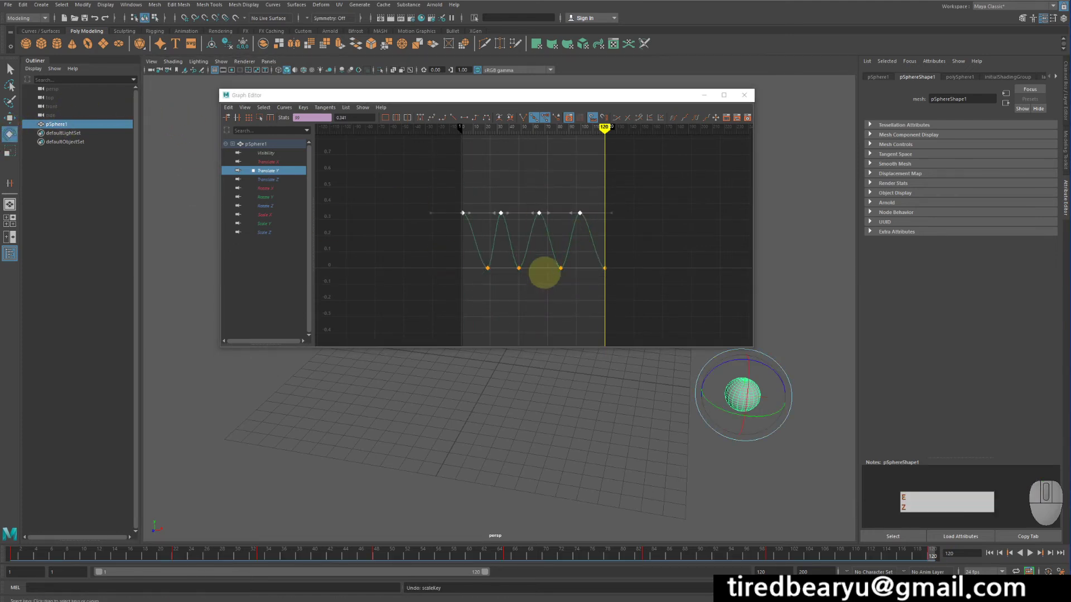
{"action": "left_click_drag", "start_coordinate": [408, 179], "coordinate": [495, 210]}
{"action": "middle_click_drag", "start_coordinate": [495, 210], "coordinate": [614, 241]}
{"action": "key", "text": "ctrl+z"}
{"action": "key", "text": "ctrl+z"}
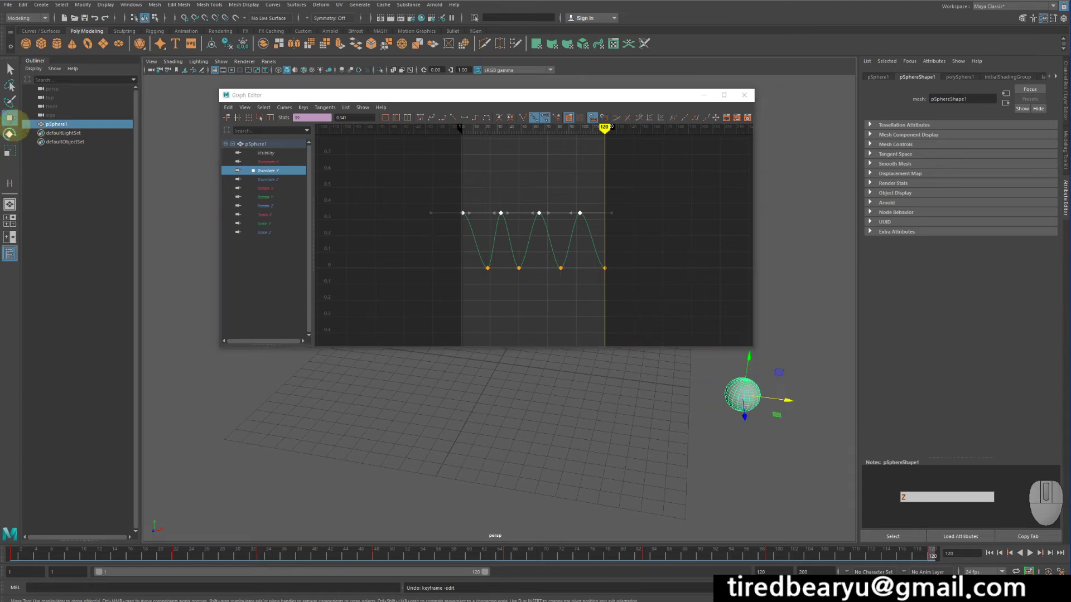
Try scaling the upper Translate Y keys in value and in time with the Scale tool, undoing each scale.
{"action": "left_click", "coordinate": [10, 150]}
{"action": "middle_click_drag", "start_coordinate": [534, 271], "coordinate": [558, 311]}
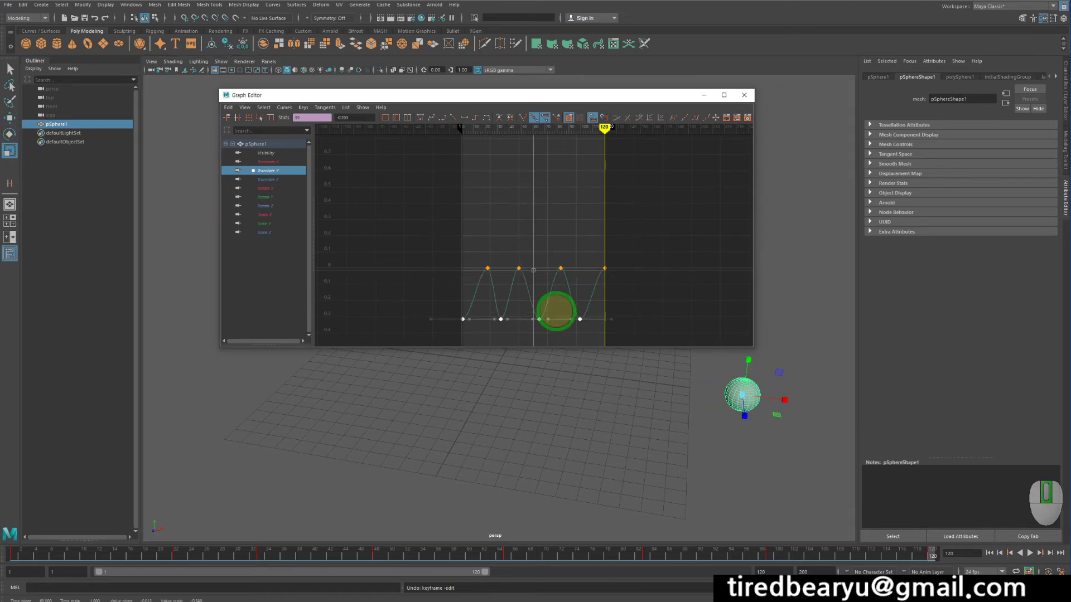
{"action": "key", "text": "z"}
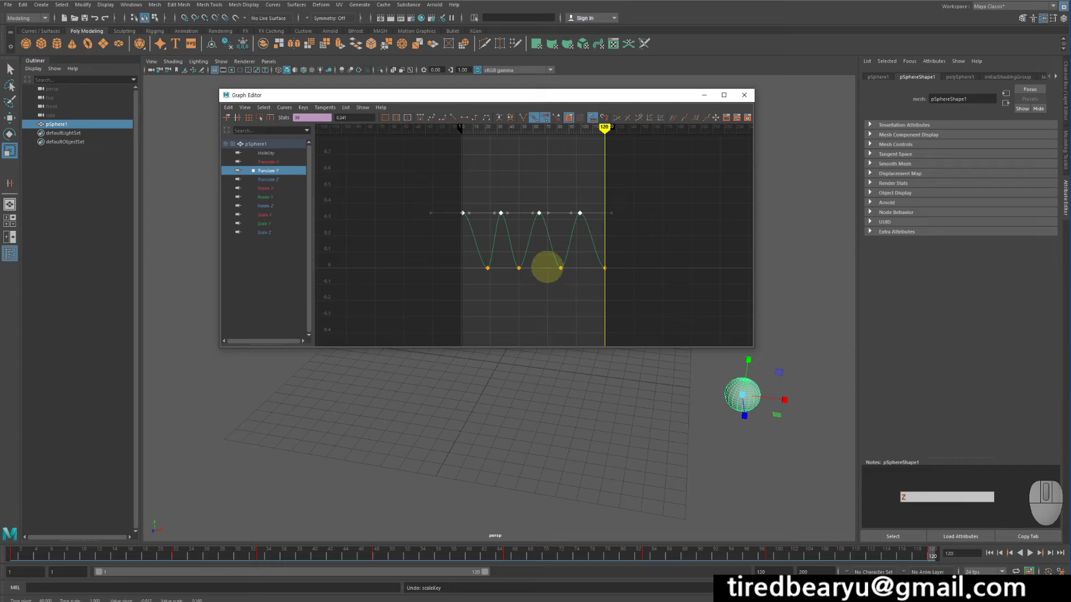
{"action": "mouse_move", "coordinate": [514, 239]}
{"action": "middle_mouse_down"}
{"action": "mouse_move", "coordinate": [487, 234]}
{"action": "mouse_move", "coordinate": [526, 242]}
{"action": "middle_mouse_up"}
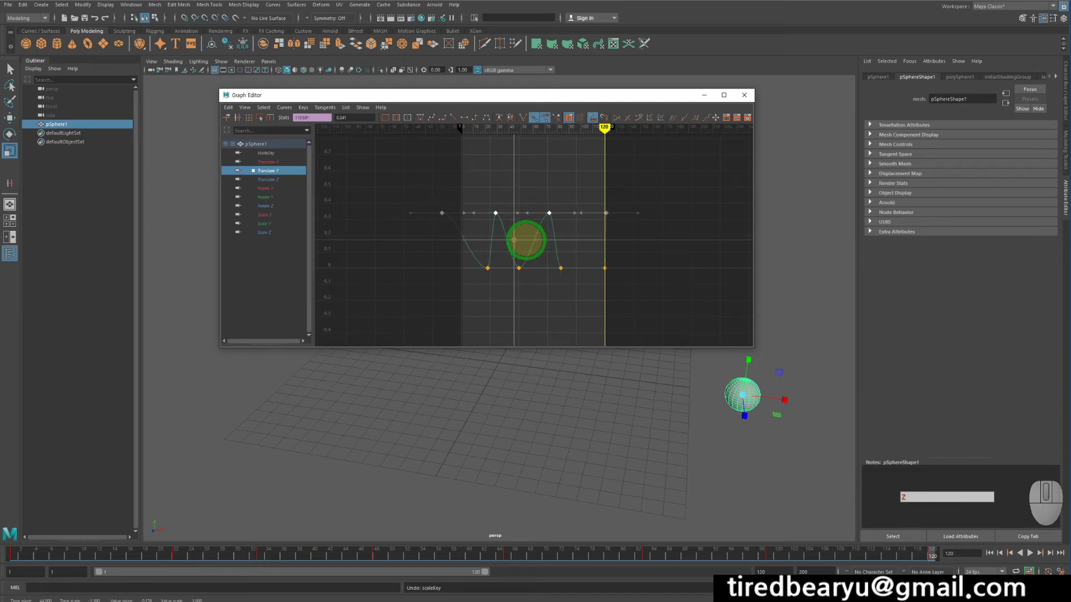
{"action": "key", "text": "z"}
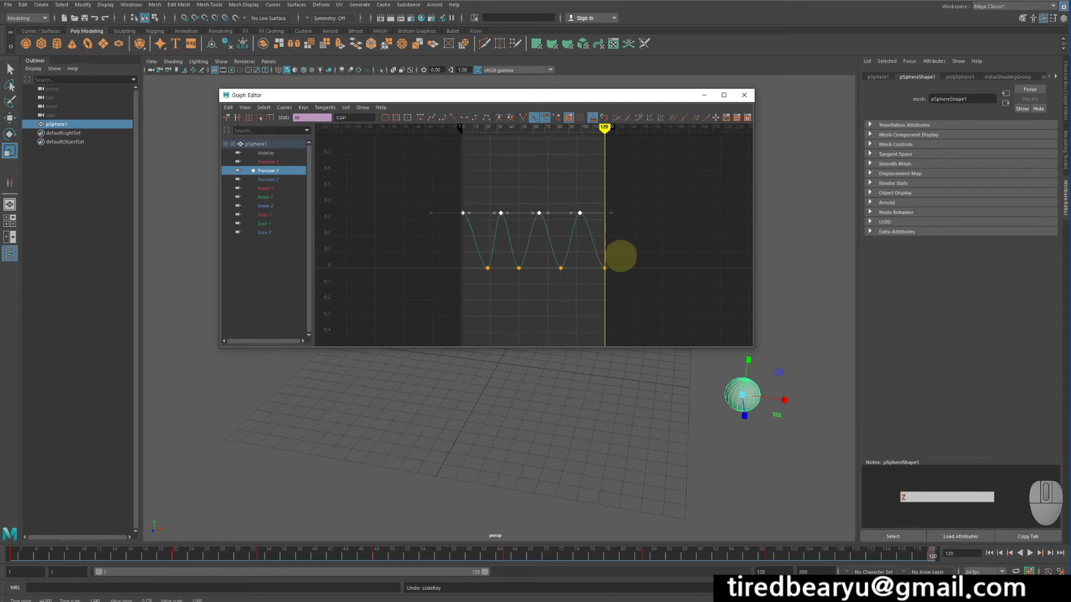
Activate the Move tool and reselect the four upper Translate Y keys to examine their frame stat.
{"action": "key", "text": "w"}
{"action": "mouse_move", "coordinate": [528, 219]}
{"action": "right_mouse_down", "text": "alt"}
{"action": "mouse_move", "coordinate": [602, 234]}
{"action": "mouse_move", "coordinate": [488, 216]}
{"action": "mouse_move", "coordinate": [541, 229]}
{"action": "right_mouse_up", "text": "alt"}
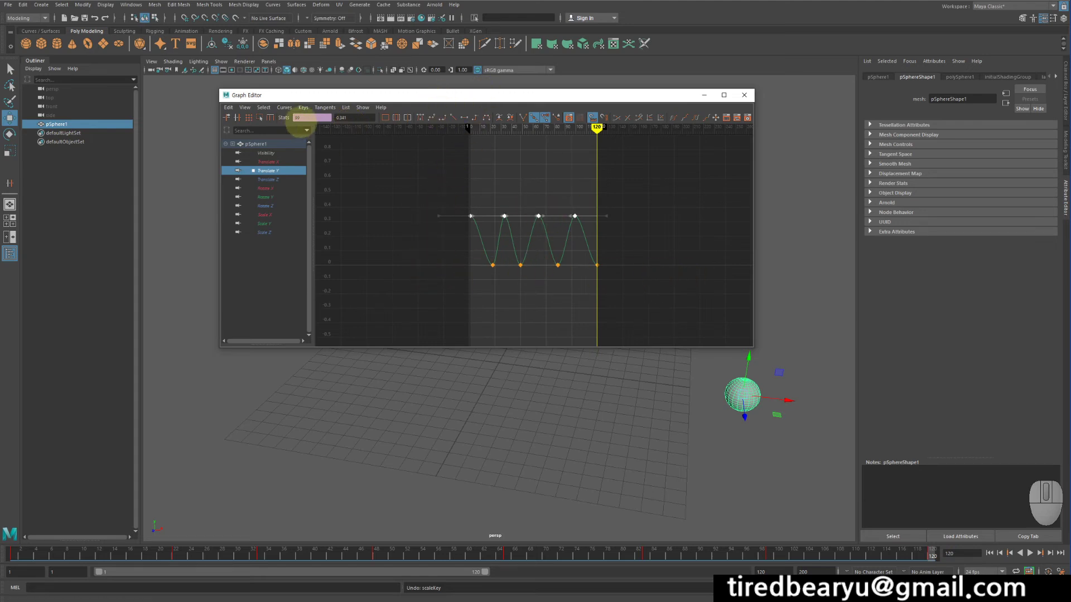
{"action": "left_click", "coordinate": [306, 117]}
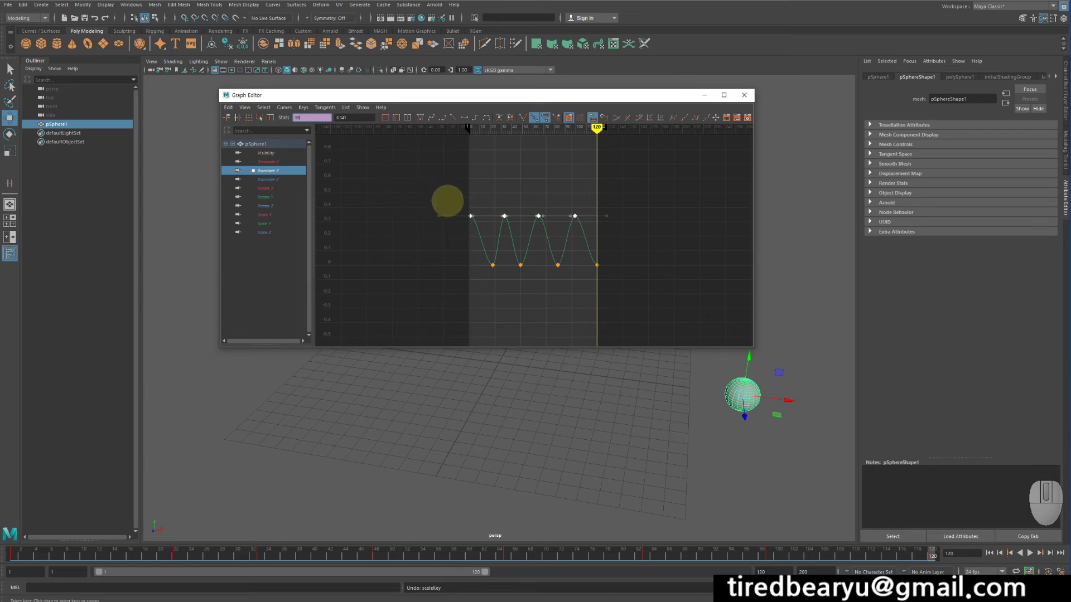
{"action": "left_click_drag", "start_coordinate": [433, 193], "coordinate": [636, 234]}
{"action": "left_click", "coordinate": [404, 179]}
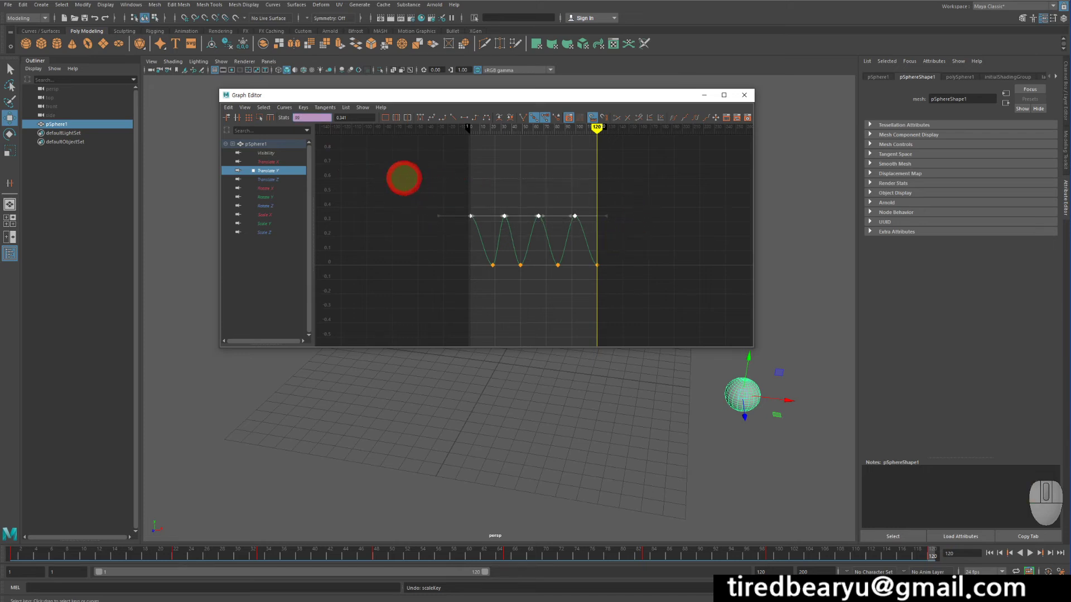
{"action": "left_click_drag", "start_coordinate": [404, 178], "coordinate": [672, 229]}
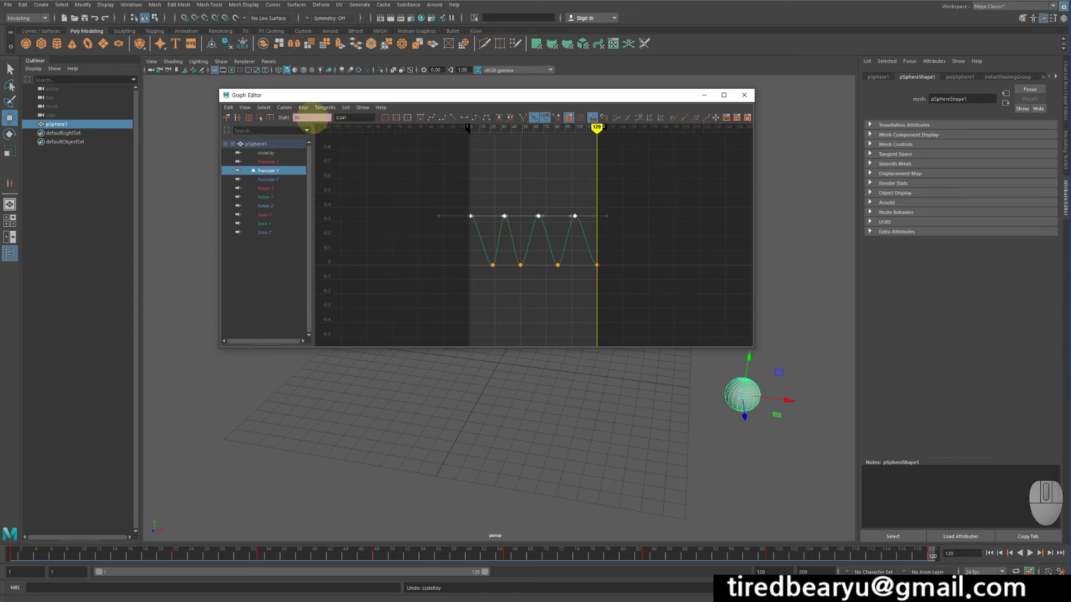
Compare the frame and value stats of the first and last upper keys with those of all four selected together.
{"action": "left_click_drag", "start_coordinate": [455, 192], "coordinate": [485, 236]}
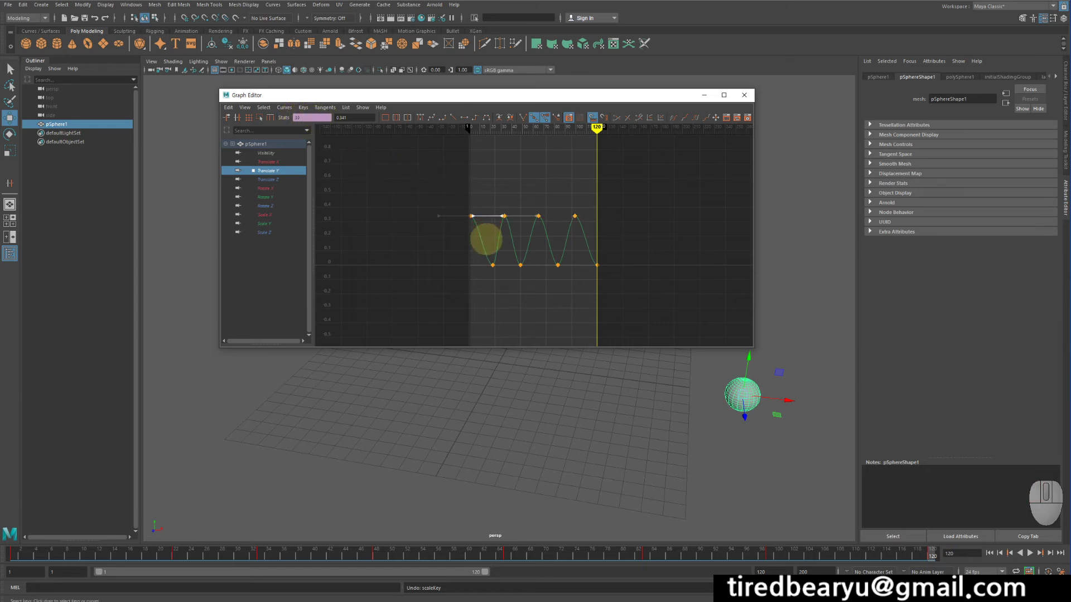
{"action": "left_click_drag", "start_coordinate": [443, 182], "coordinate": [480, 245]}
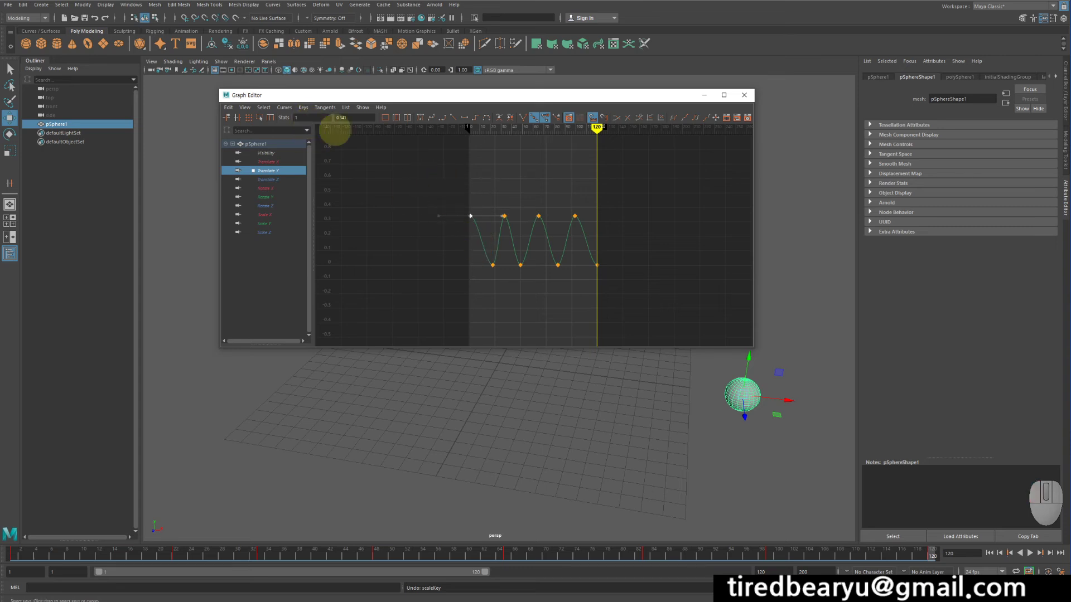
{"action": "left_click_drag", "start_coordinate": [496, 190], "coordinate": [577, 181]}
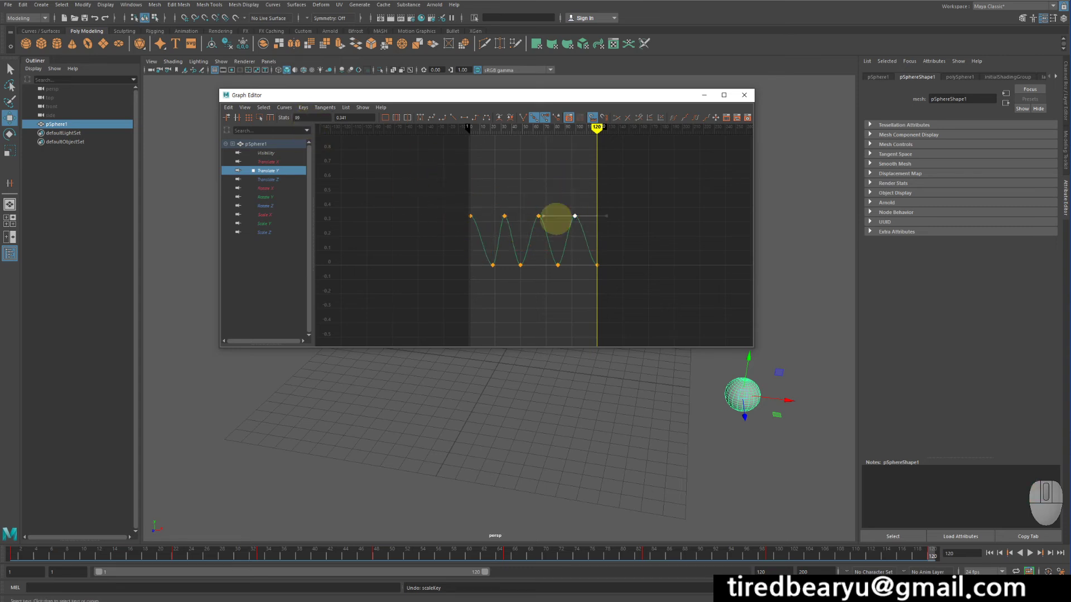
{"action": "left_click_drag", "start_coordinate": [369, 173], "coordinate": [660, 241]}
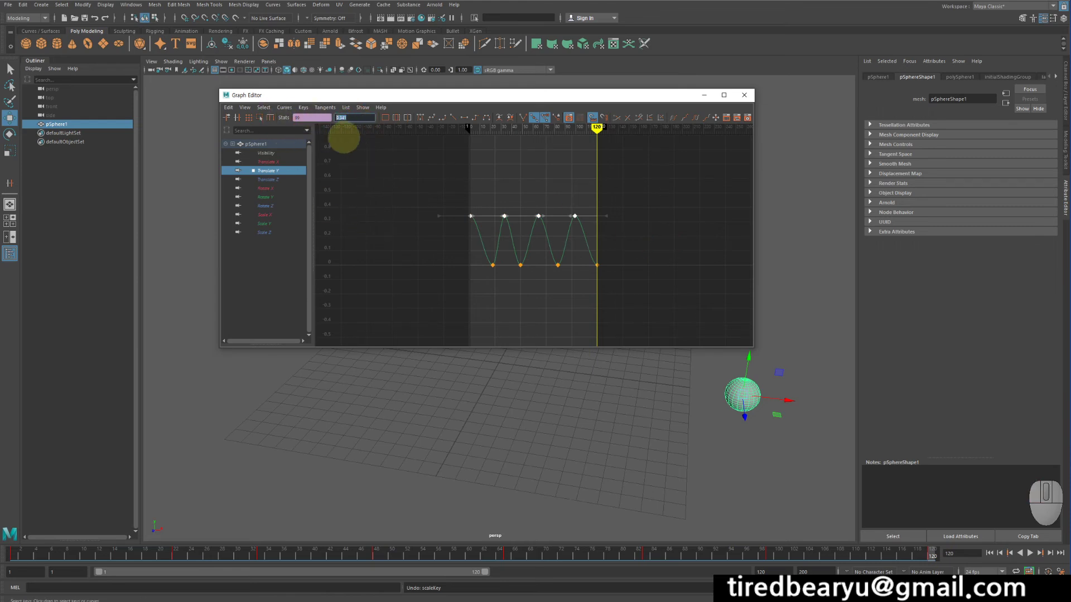
{"action": "double_click", "coordinate": [349, 118]}
{"action": "left_click_drag", "start_coordinate": [449, 184], "coordinate": [652, 242]}
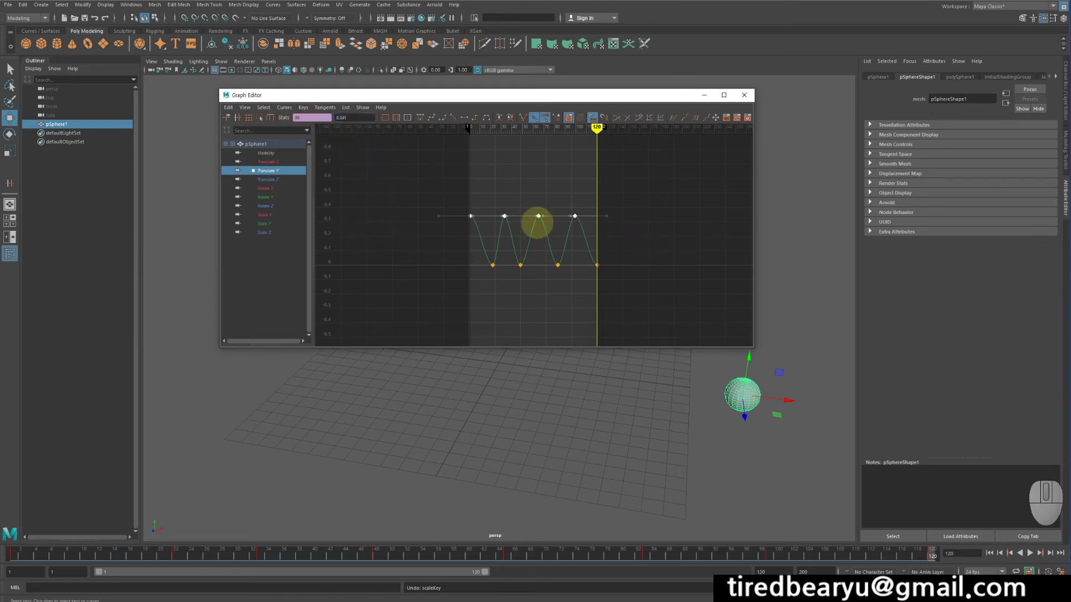
{"action": "double_click", "coordinate": [341, 118]}
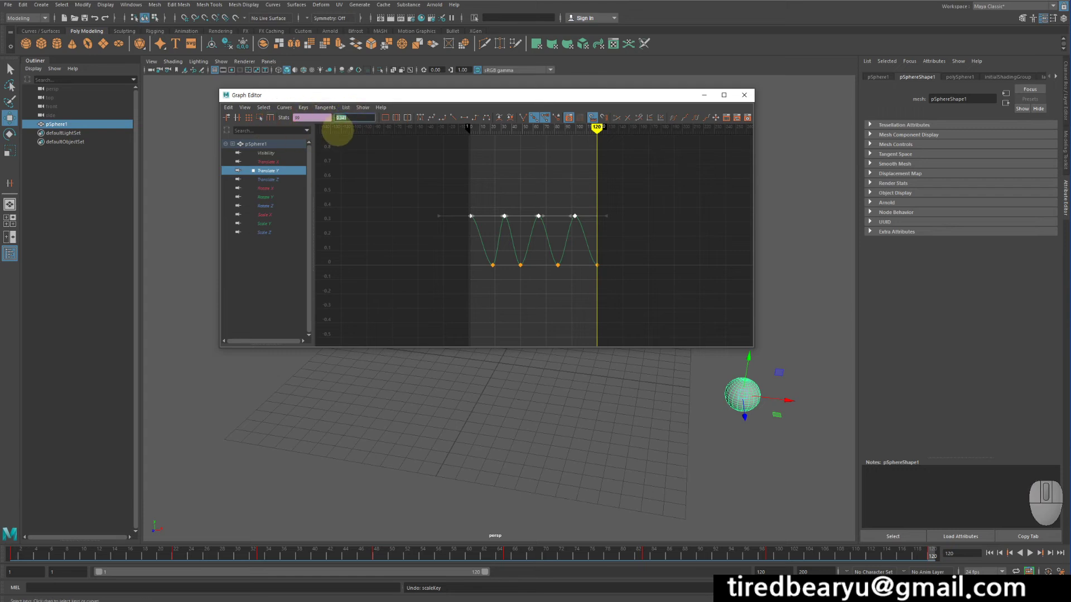
Lower the last two upper Translate Y keys slightly, and set the value of all four upper keys to 1.
{"action": "middle_click_drag", "start_coordinate": [614, 232], "coordinate": [621, 238]}
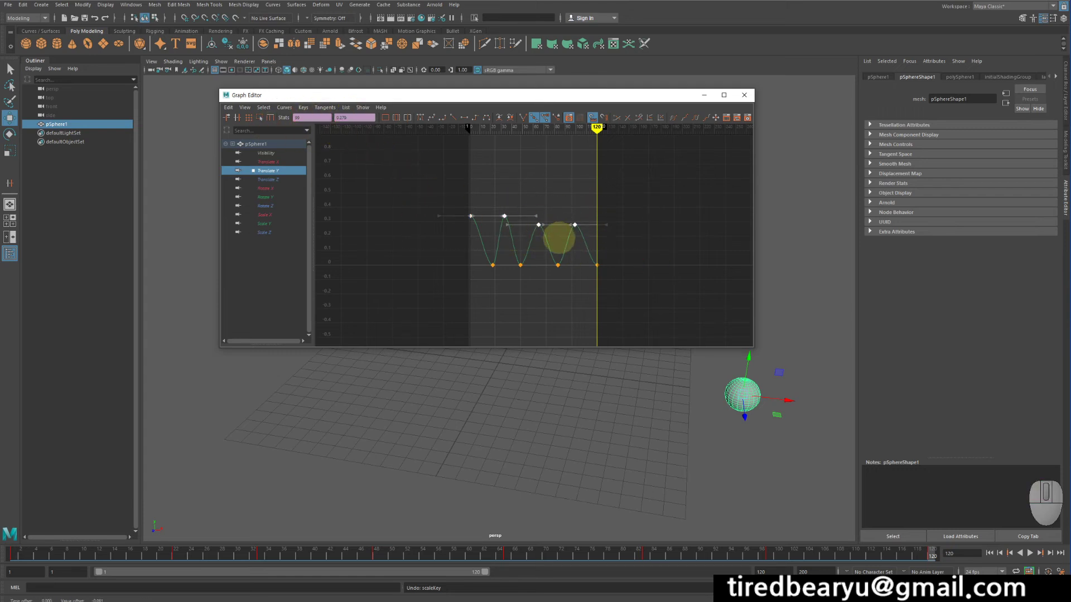
{"action": "key", "text": "z"}
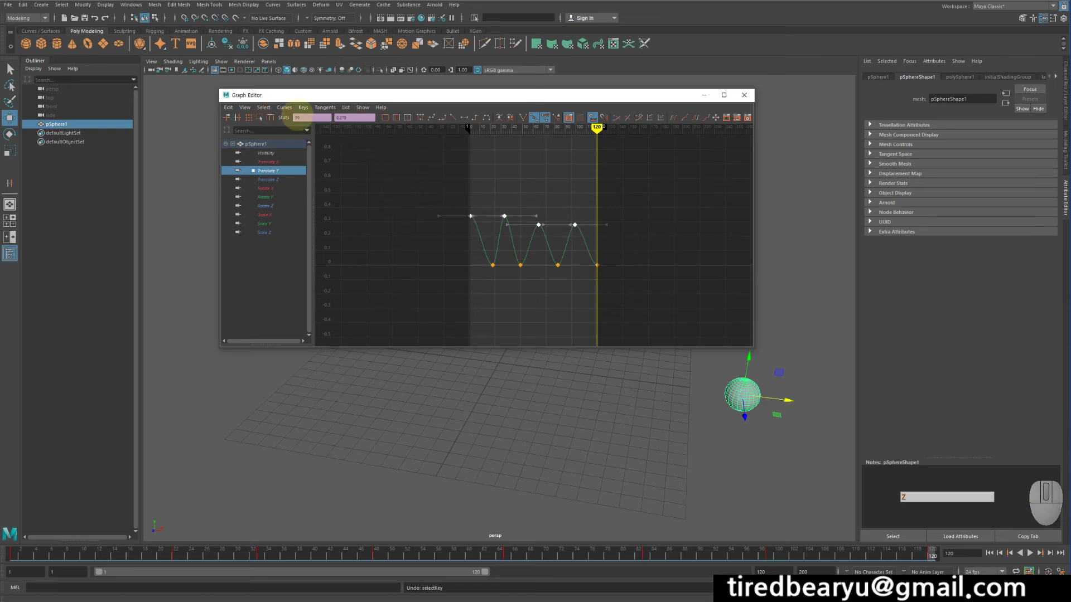
{"action": "left_click", "coordinate": [363, 116]}
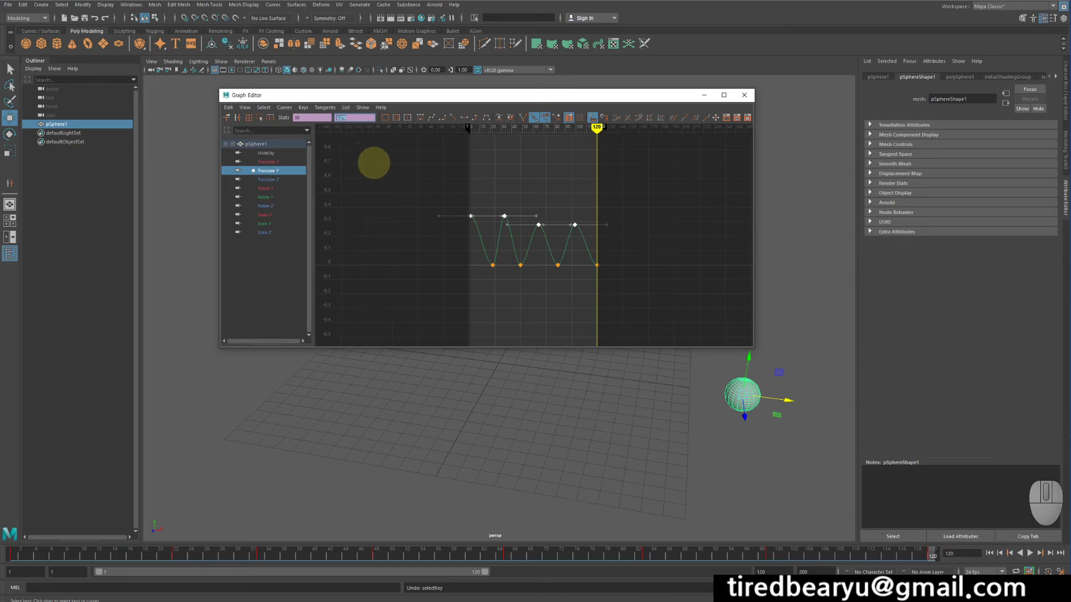
{"action": "type", "text": "1"}
{"action": "key", "text": "Return"}
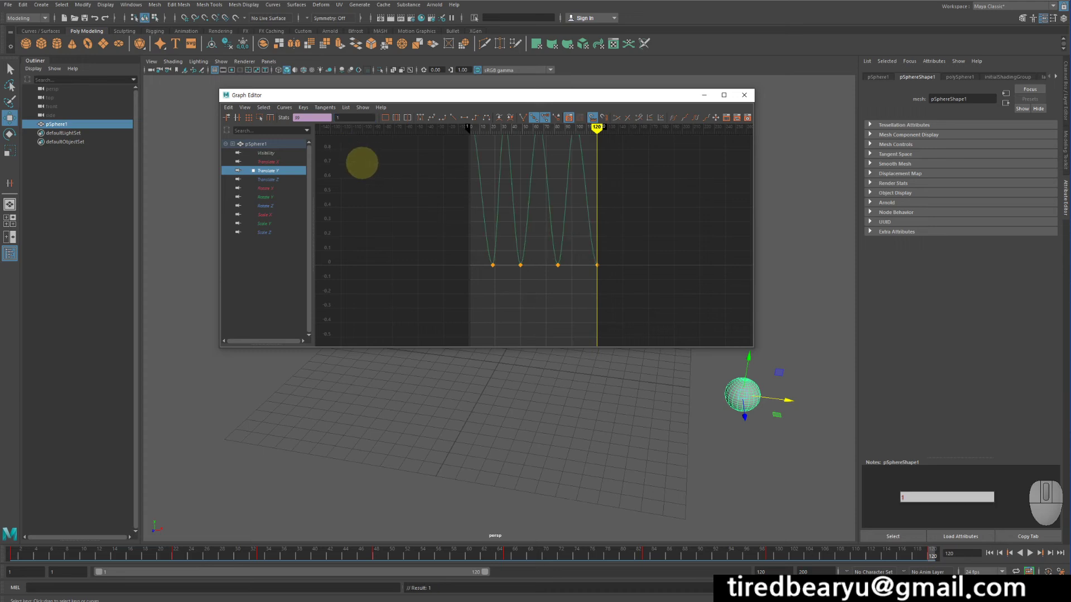
{"action": "key", "text": "f"}
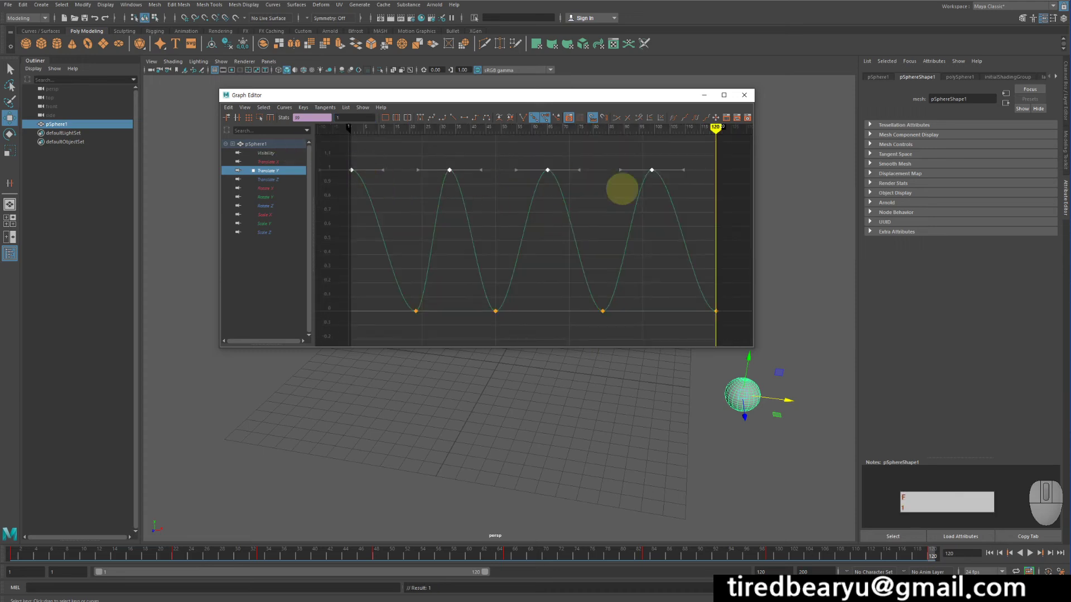
Clear the key selection and reselect the four upper keys of the Translate Y curve.
{"action": "left_click", "coordinate": [743, 220]}
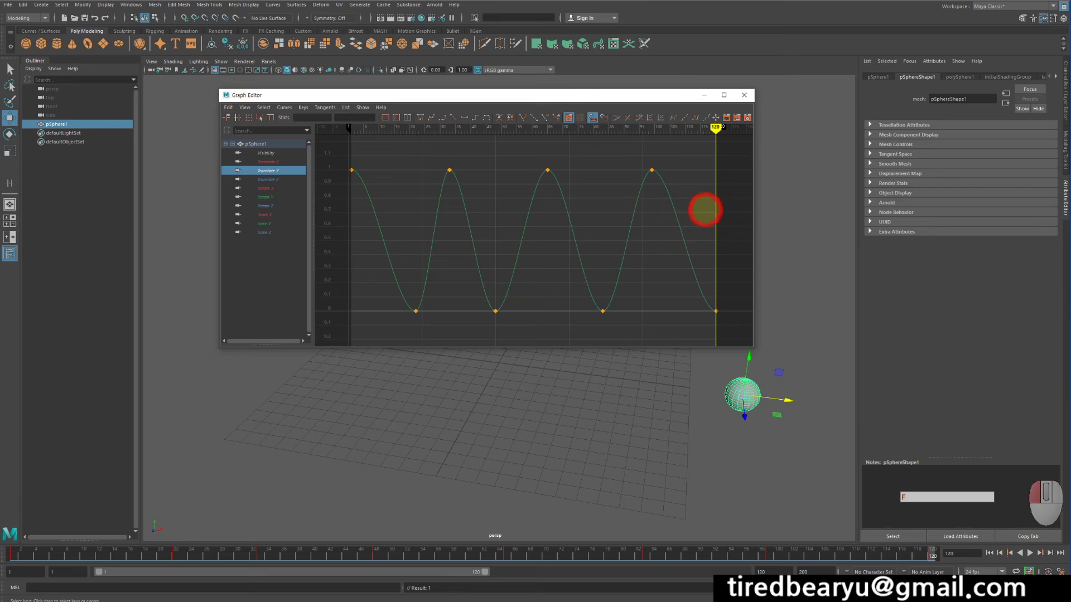
{"action": "left_click_drag", "start_coordinate": [703, 208], "coordinate": [337, 107]}
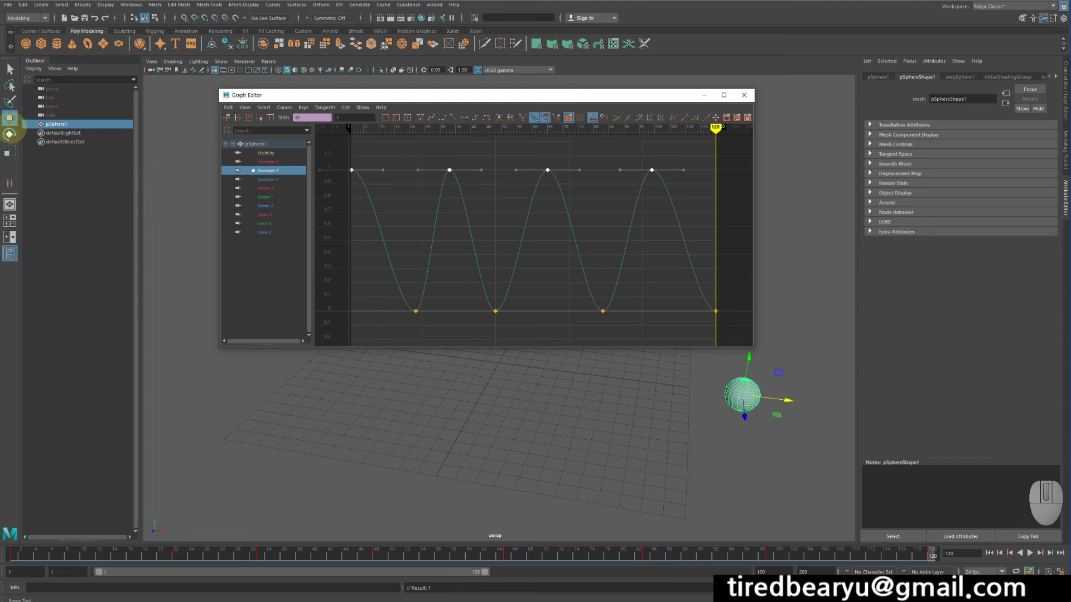
{"action": "left_click_drag", "start_coordinate": [718, 211], "coordinate": [335, 129]}
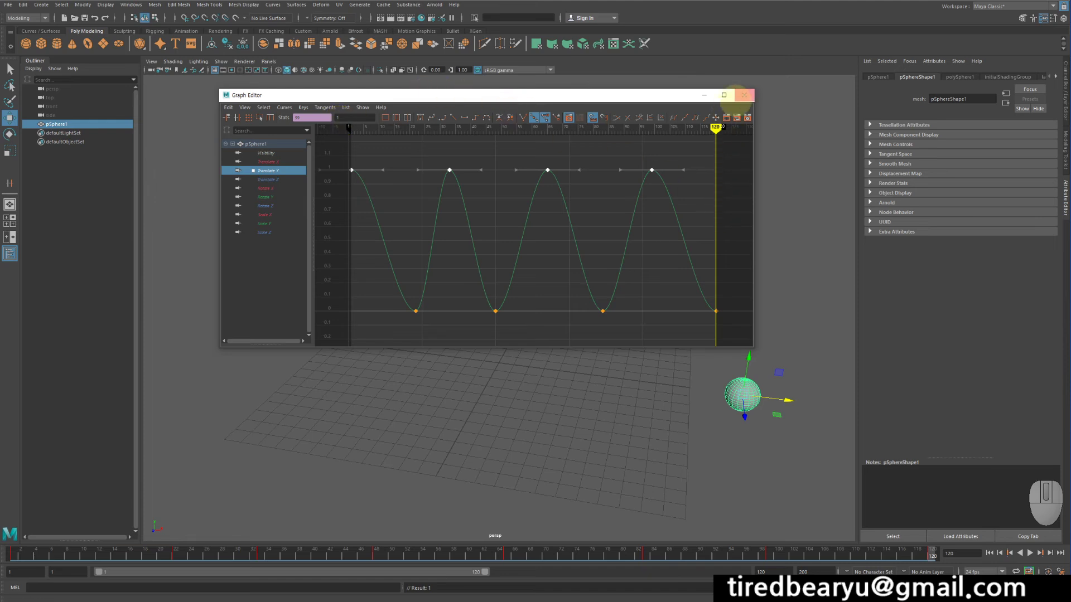
Close the Graph Editor and reselect the sphere in the perspective view with the Move tool active.
{"action": "left_click", "coordinate": [744, 94]}
{"action": "left_click", "coordinate": [711, 201]}
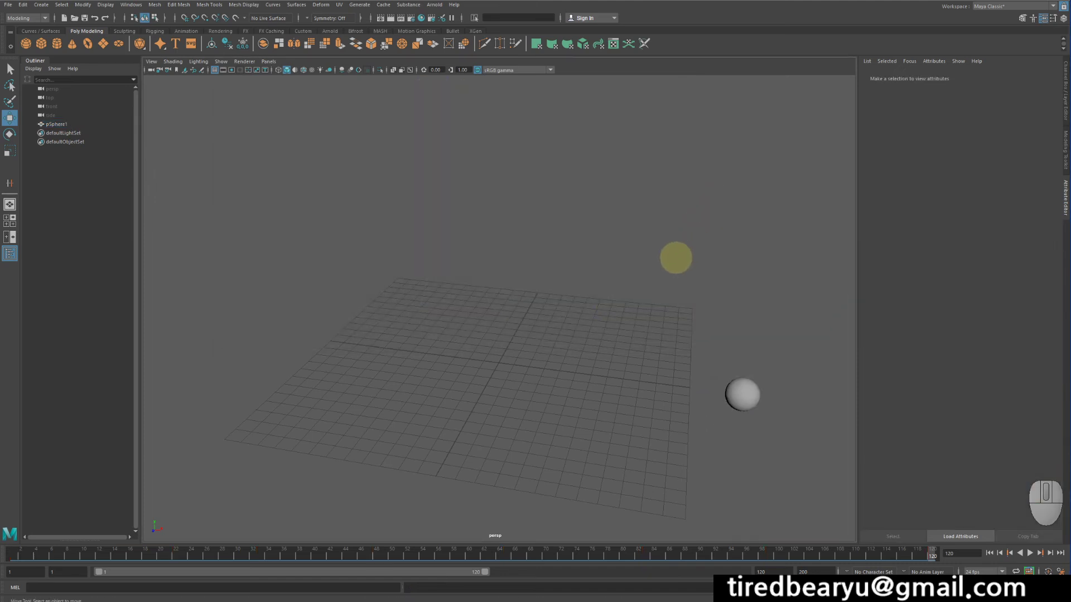
{"action": "left_click_drag", "start_coordinate": [650, 304], "coordinate": [557, 205], "text": "alt"}
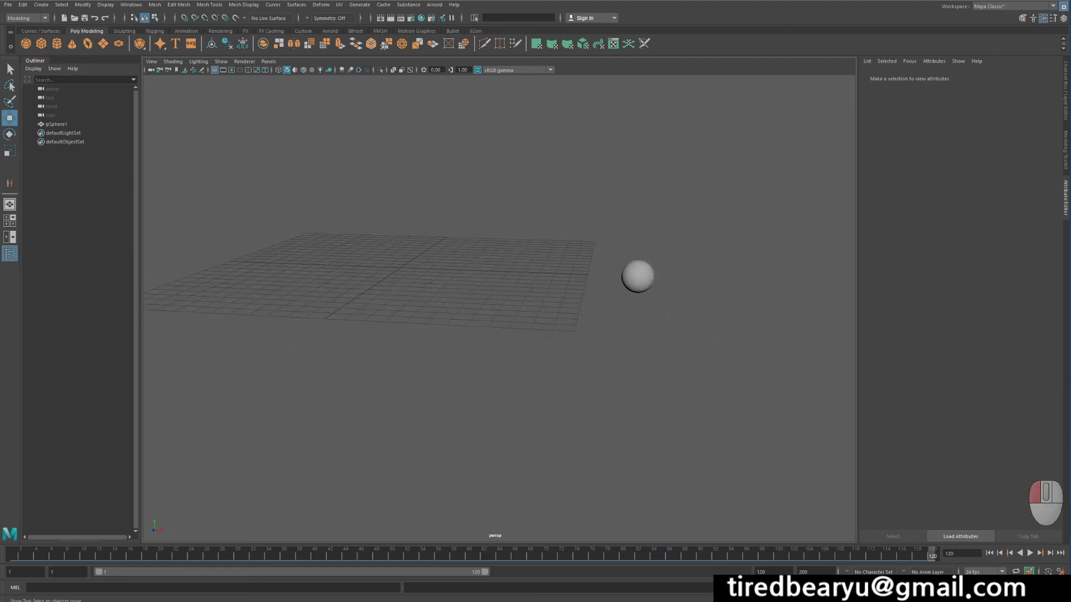
{"action": "left_click_drag", "start_coordinate": [521, 259], "coordinate": [531, 266], "text": "alt"}
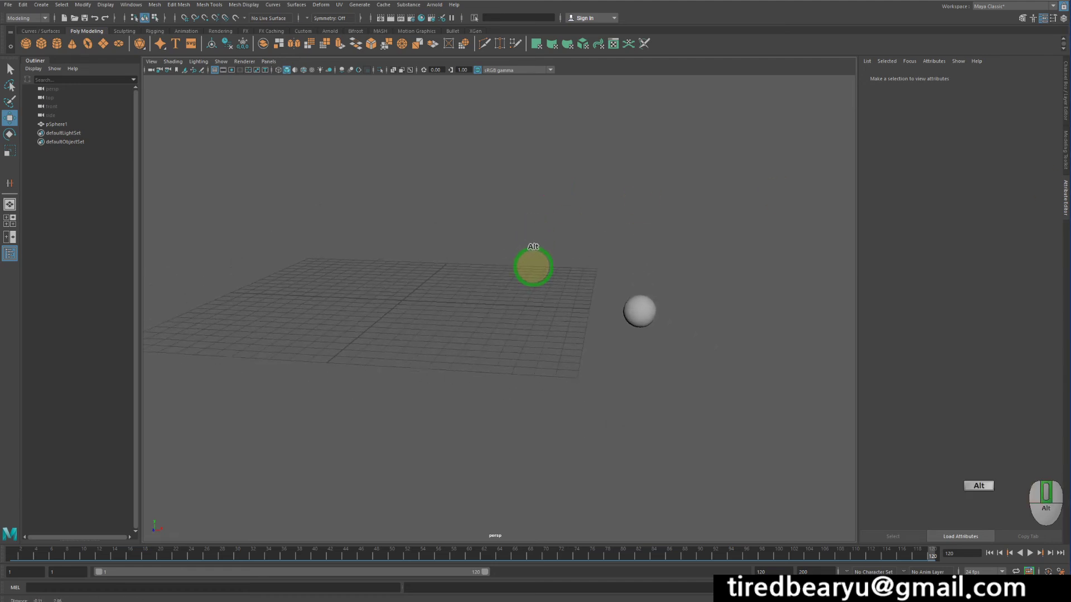
{"action": "left_click", "coordinate": [640, 316]}
{"action": "middle_click_drag", "start_coordinate": [683, 345], "coordinate": [671, 378], "text": "alt"}
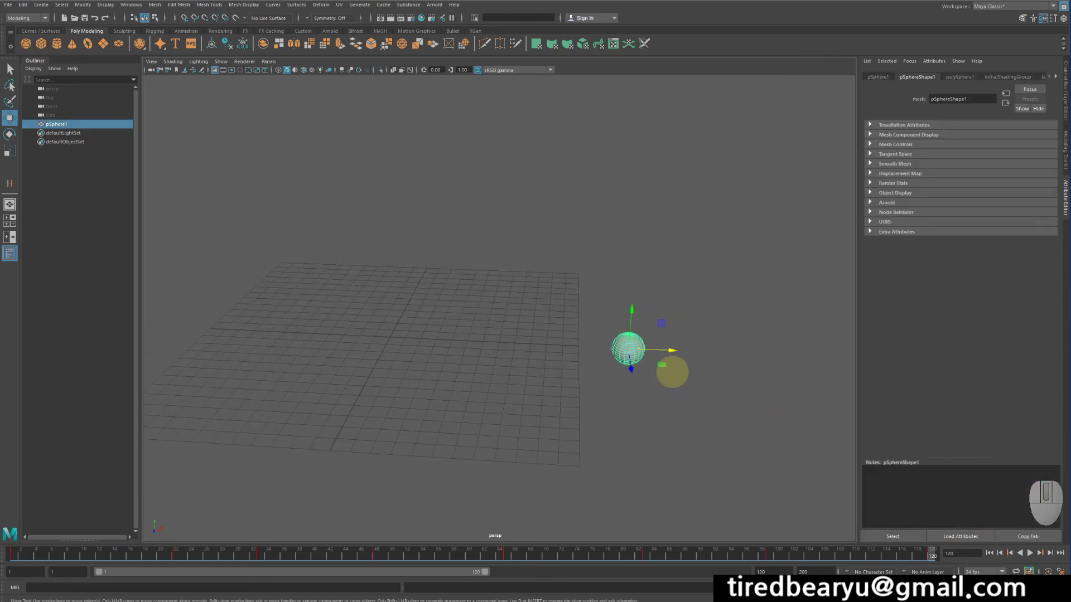
{"action": "key", "text": "w"}
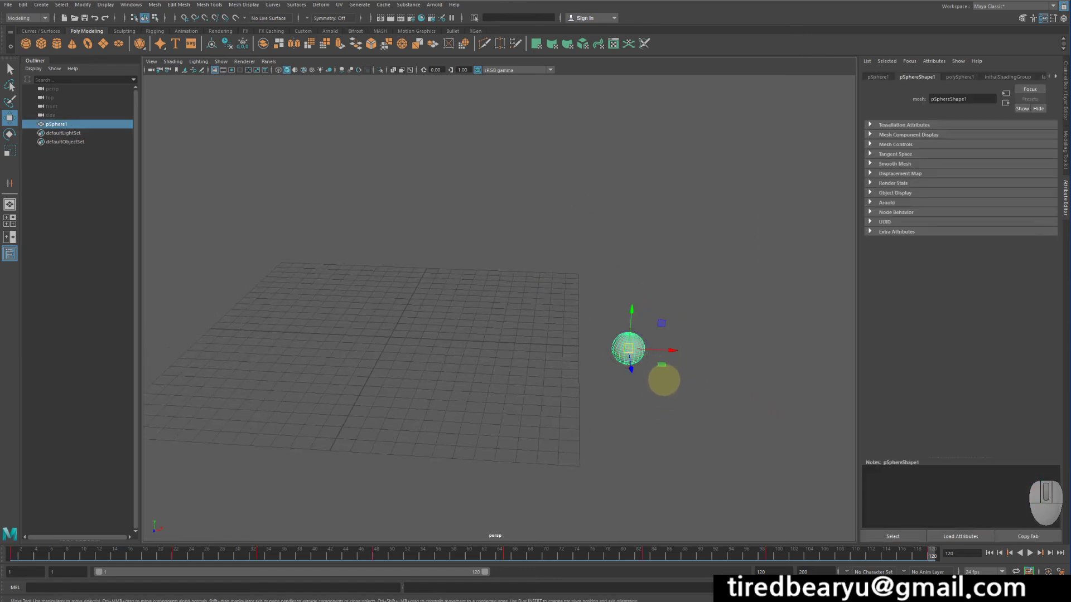
Move the sphere's pivot point straight up, well above the sphere, using custom pivot editing.
{"action": "left_click_drag", "start_coordinate": [640, 306], "coordinate": [655, 220]}
{"action": "left_click_drag", "start_coordinate": [602, 325], "coordinate": [708, 413]}
{"action": "left_click_drag", "start_coordinate": [626, 312], "coordinate": [644, 177]}
{"action": "key", "text": "d"}
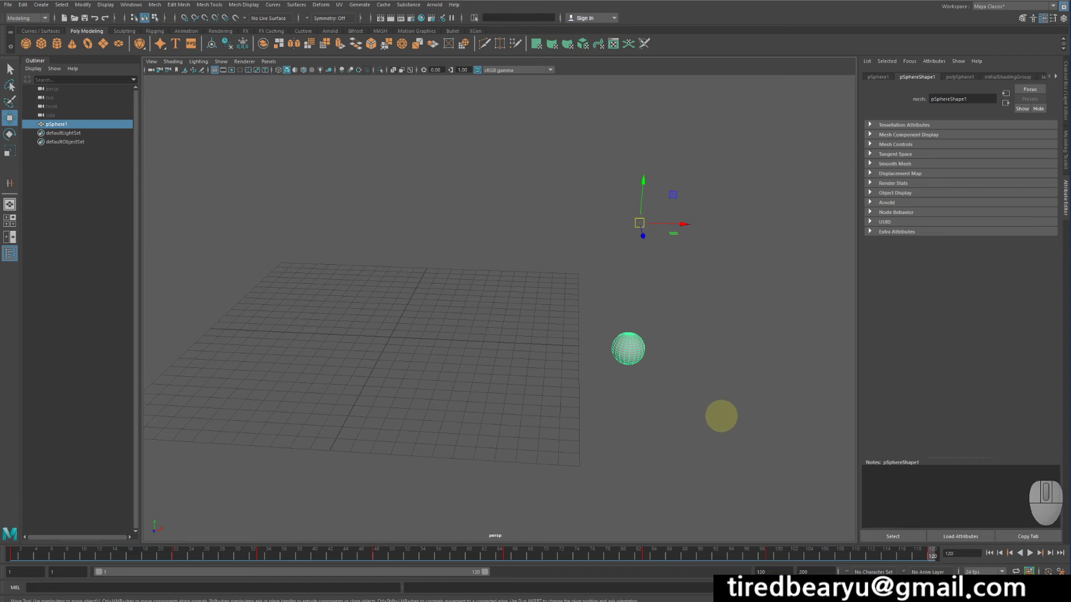
Undo the sphere's last pivot move and switch custom pivot editing on and off several times.
{"action": "key", "text": "z"}
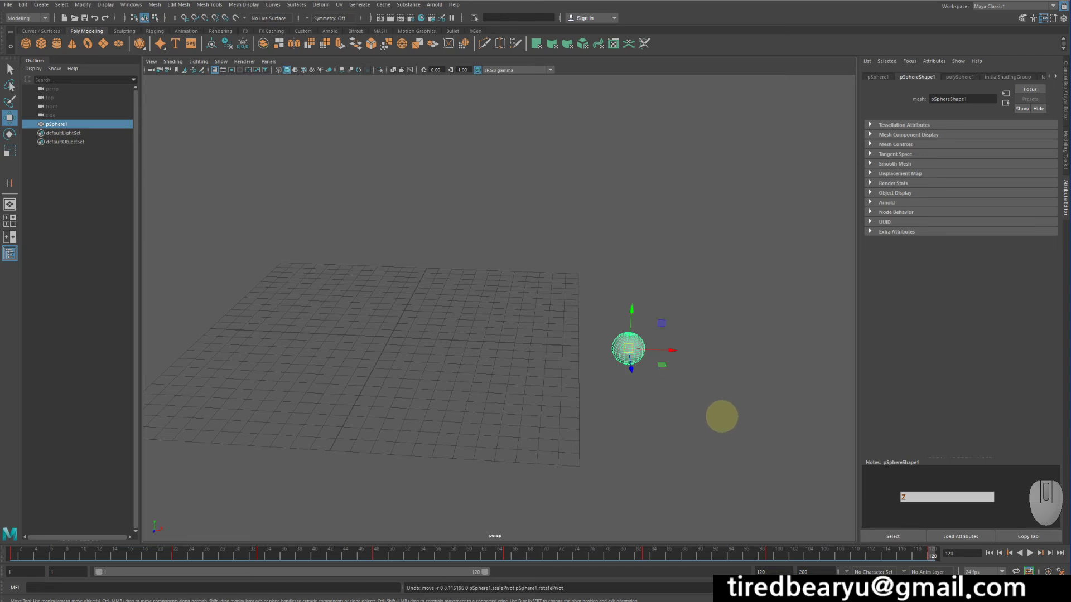
{"action": "key", "text": "d"}
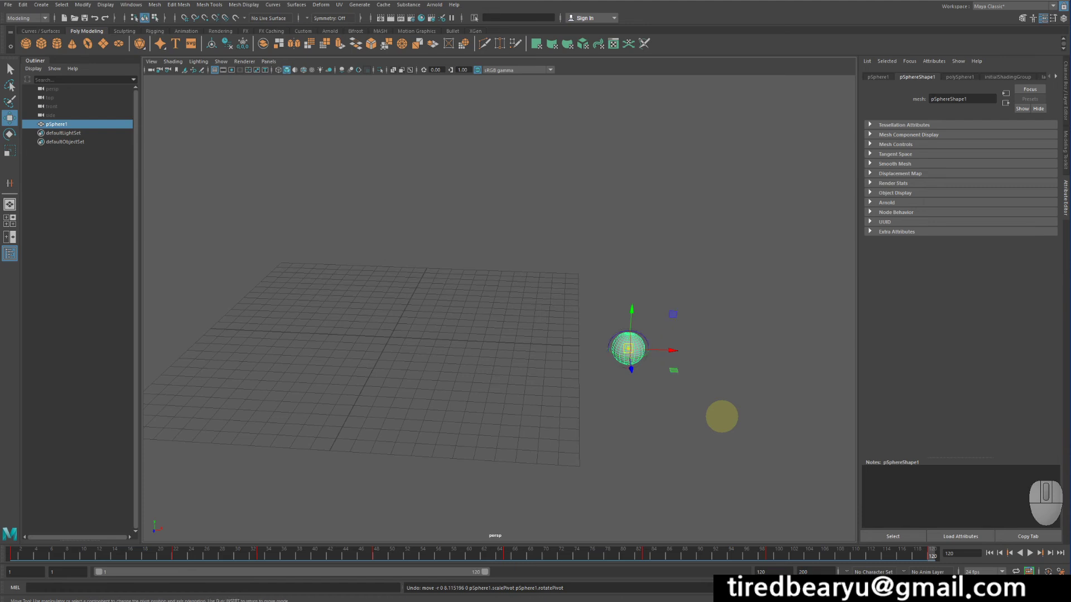
{"action": "key", "text": "d"}
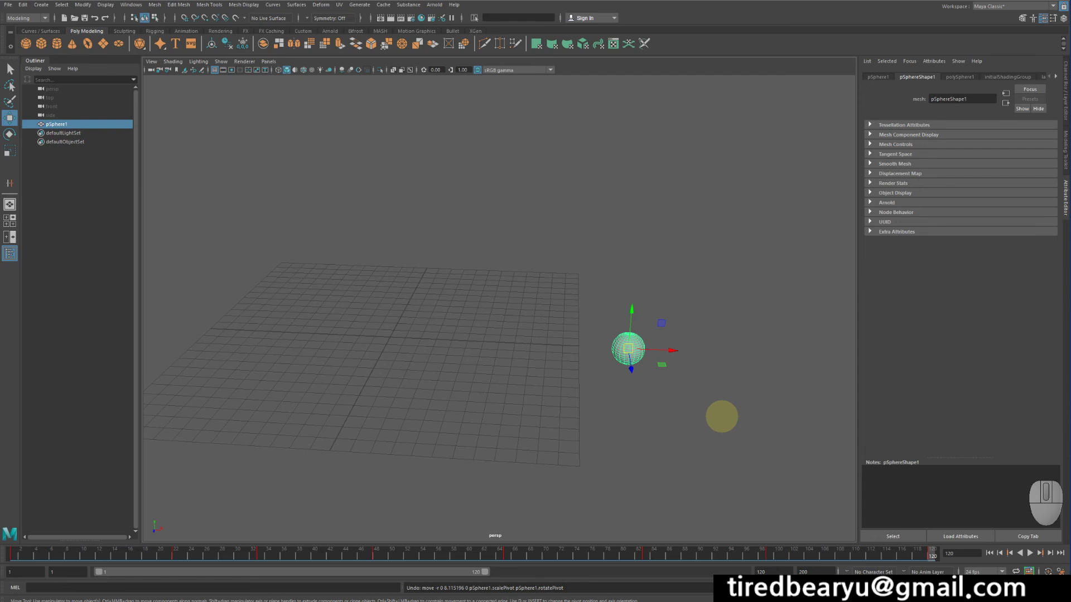
{"action": "key", "text": "d"}
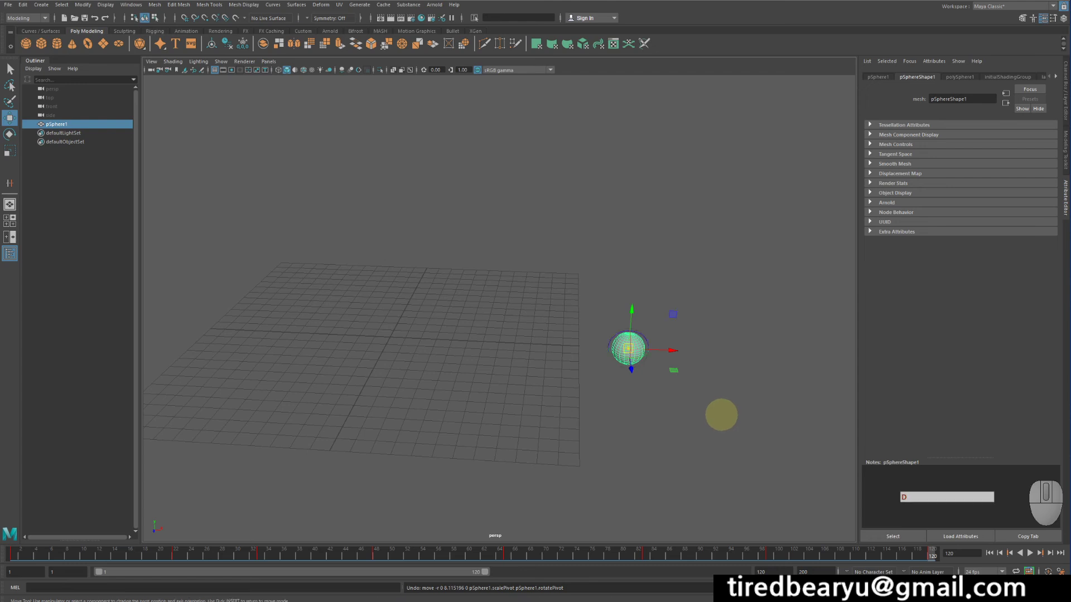
{"action": "key", "text": "d"}
{"action": "key", "text": "d"}
{"action": "key", "text": "d"}
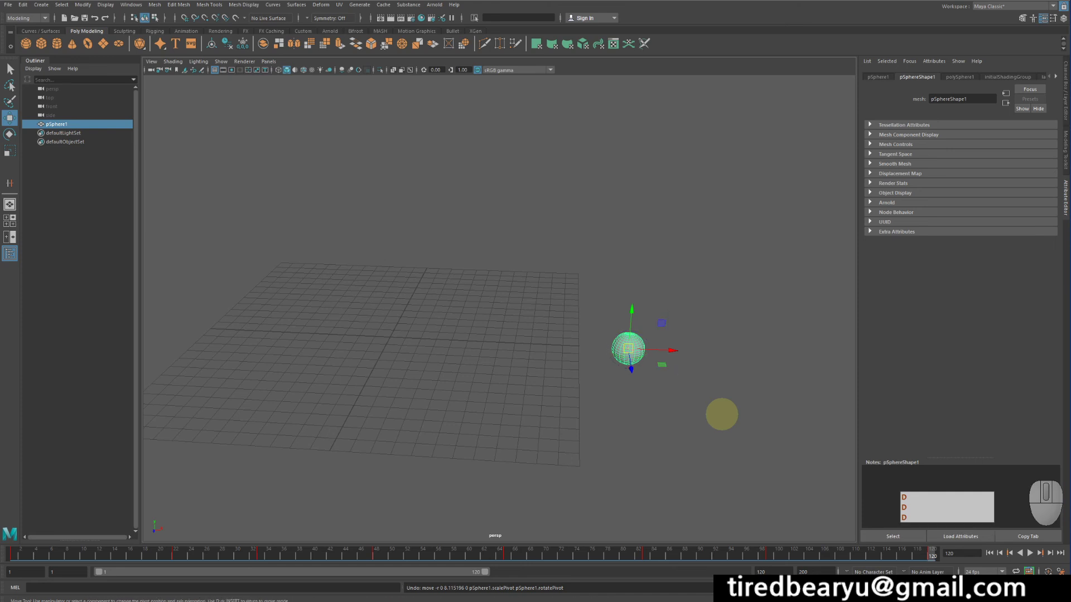
{"action": "key", "text": "d"}
{"action": "key", "text": "d"}
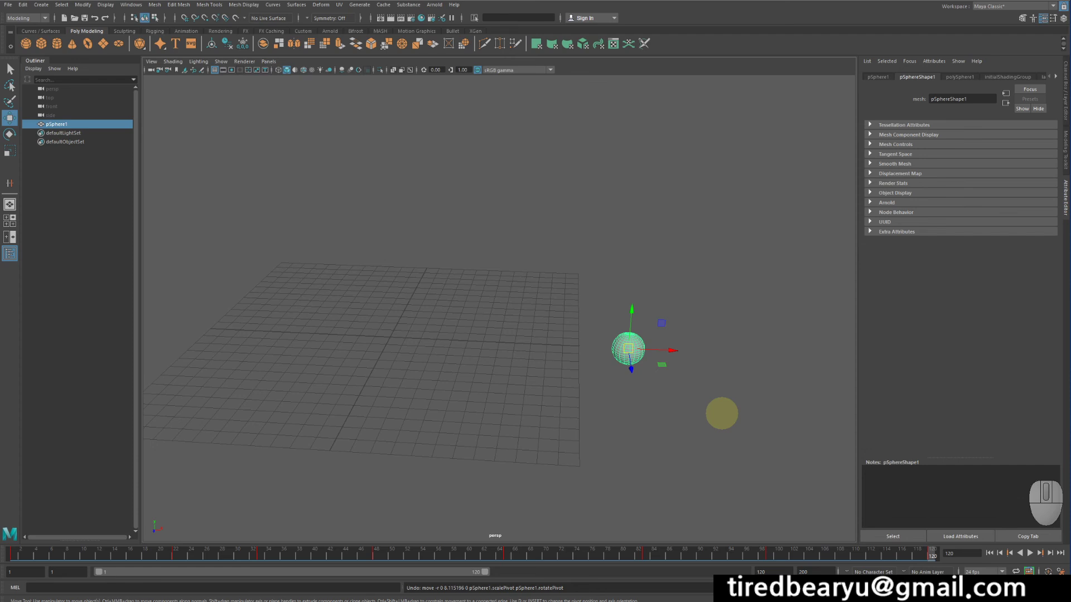
Move the sphere's pivot away from its center, up to just above the grid's nearest back corner, using custom pivot editing.
{"action": "key", "text": "d"}
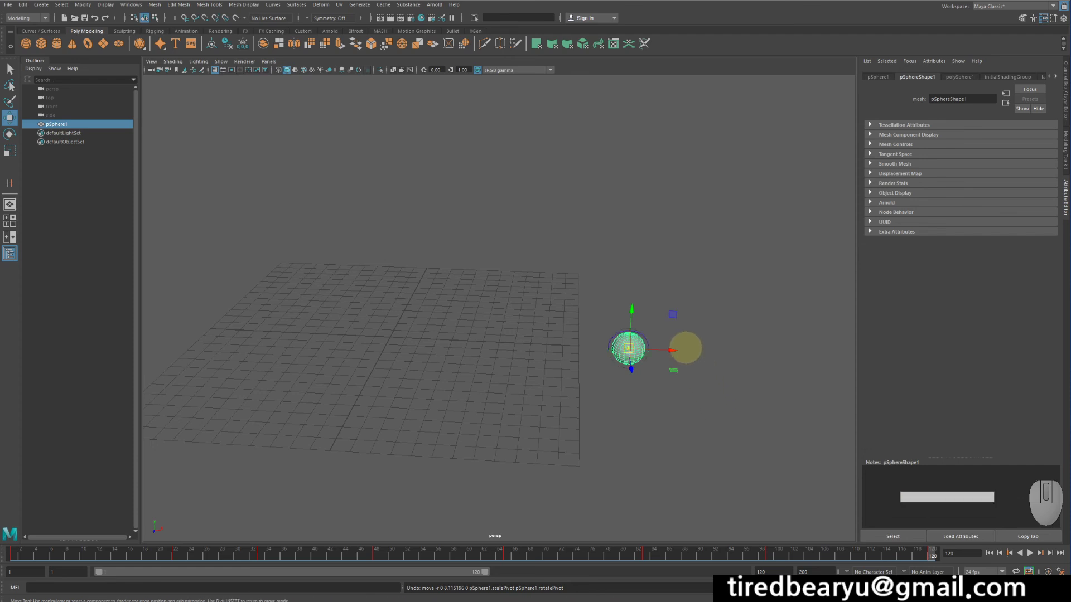
{"action": "left_click_drag", "start_coordinate": [637, 312], "coordinate": [549, 255]}
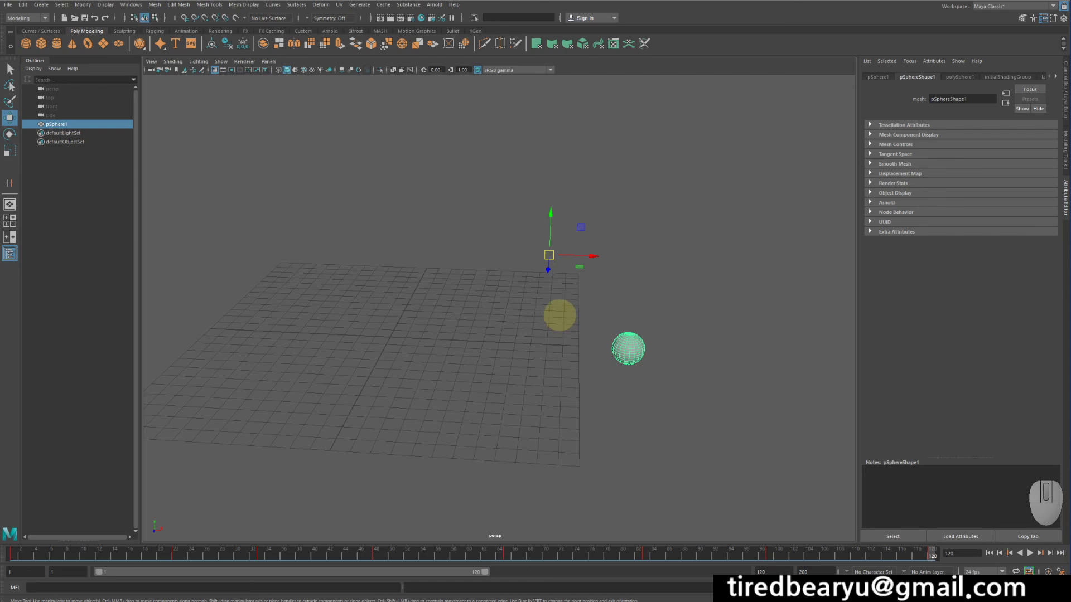
{"action": "key", "text": "d"}
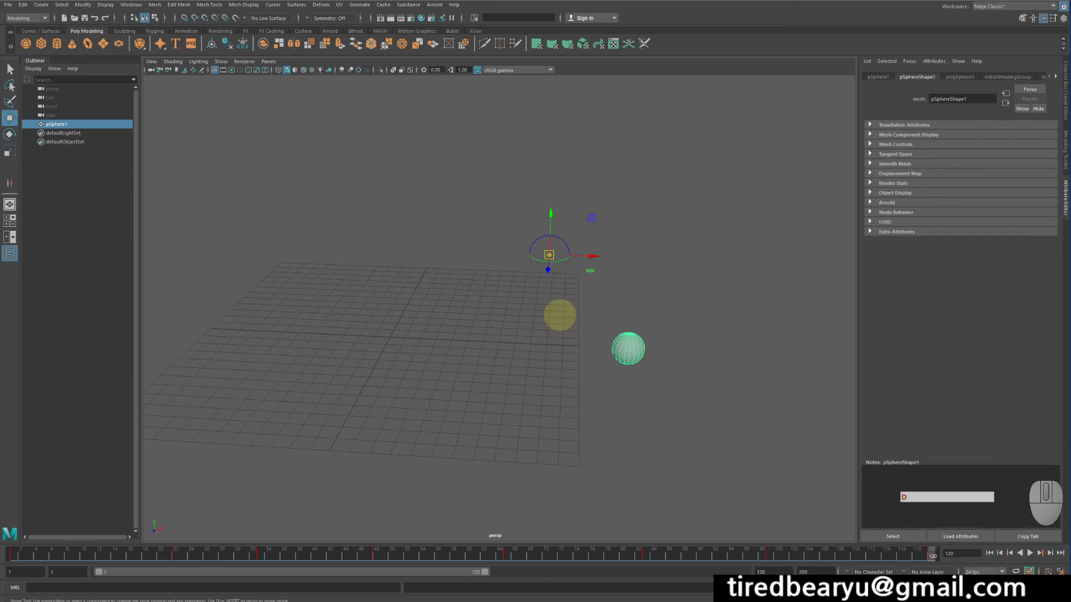
{"action": "key", "text": "d"}
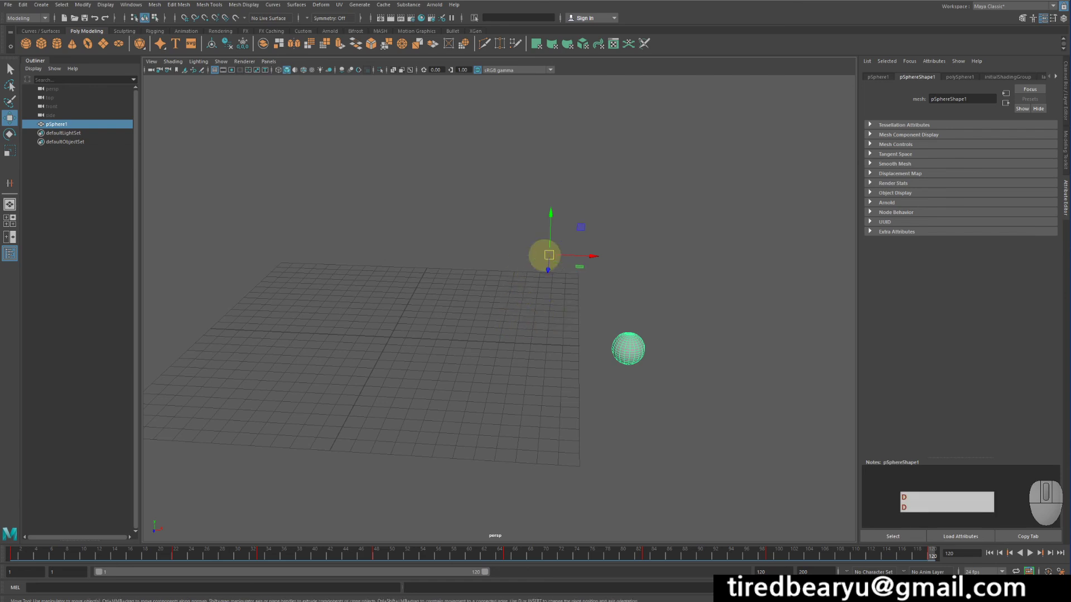
Shift the sphere's pivot farther away, above the middle of the grid's back edge, and move the sphere itself upward.
{"action": "key", "text": "d"}
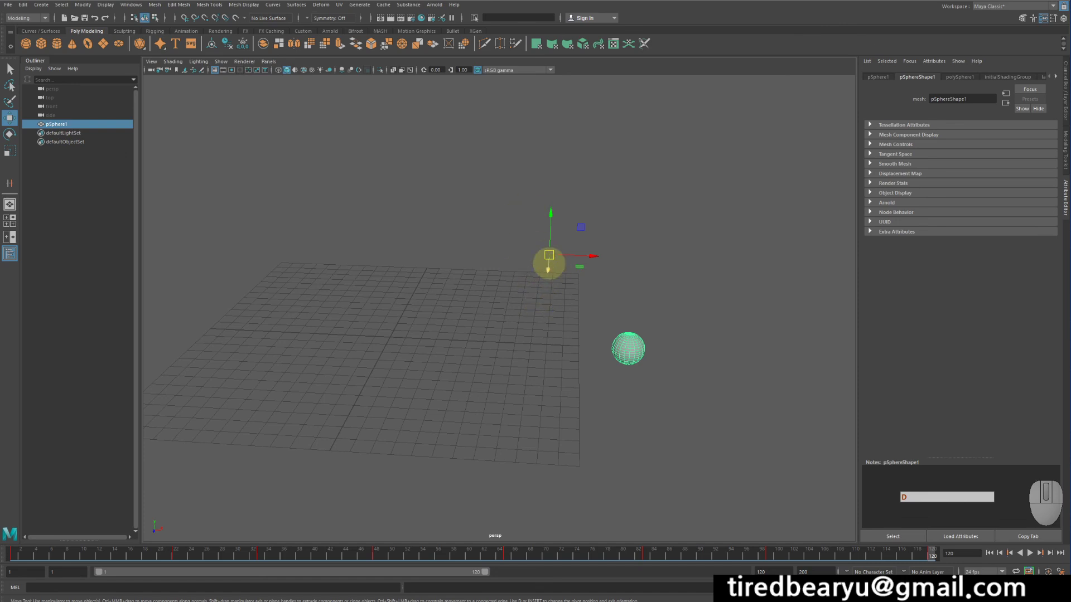
{"action": "key", "text": "d"}
{"action": "key", "text": "d"}
{"action": "key", "text": "d"}
{"action": "key", "text": "d"}
{"action": "key", "text": "d"}
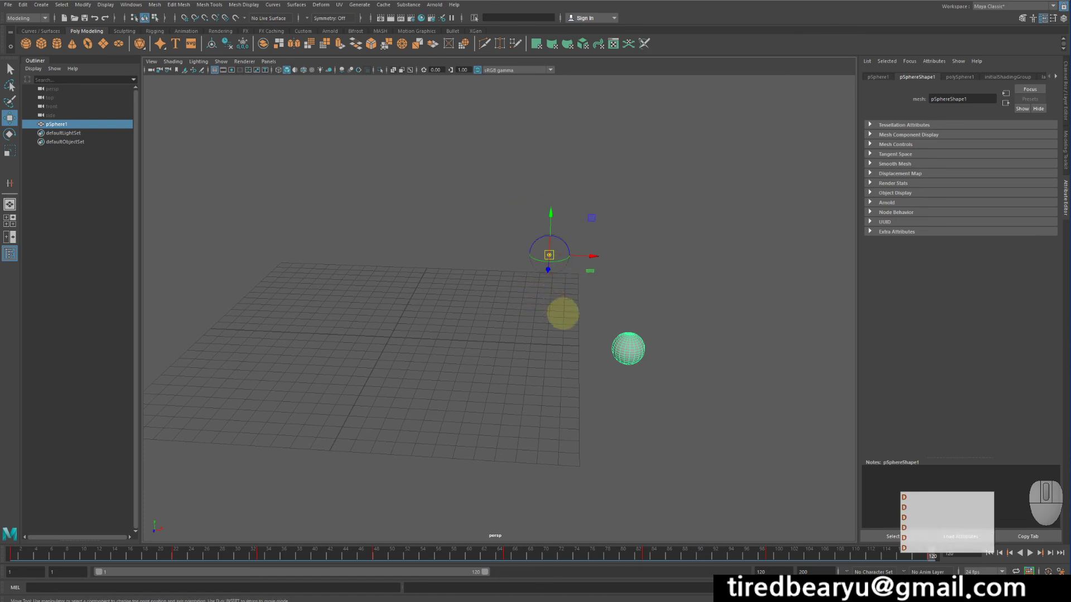
{"action": "key", "text": "d"}
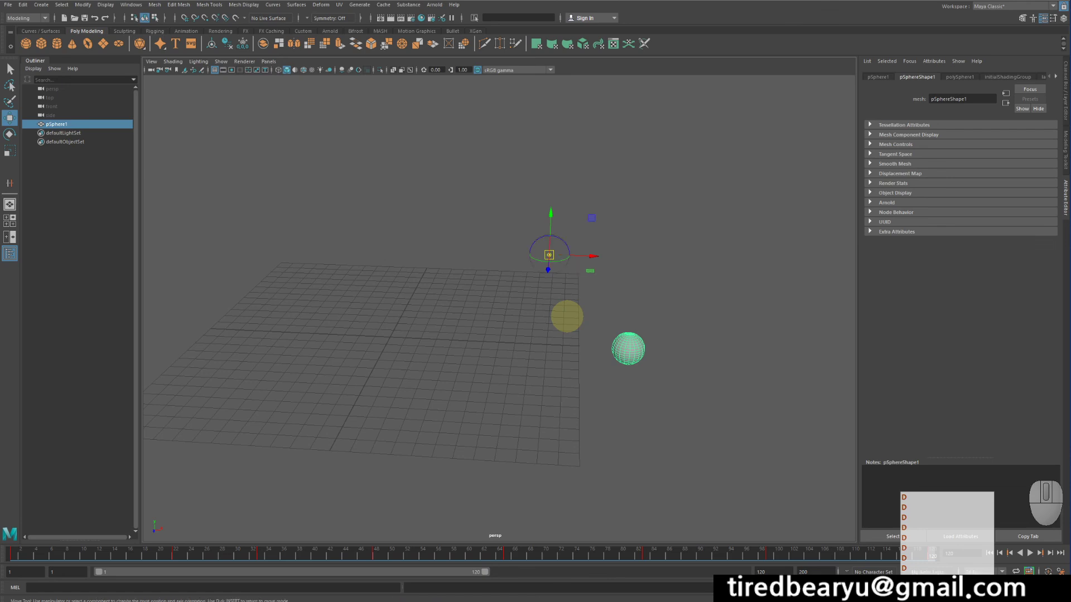
{"action": "middle_click_drag", "start_coordinate": [610, 329], "coordinate": [645, 305]}
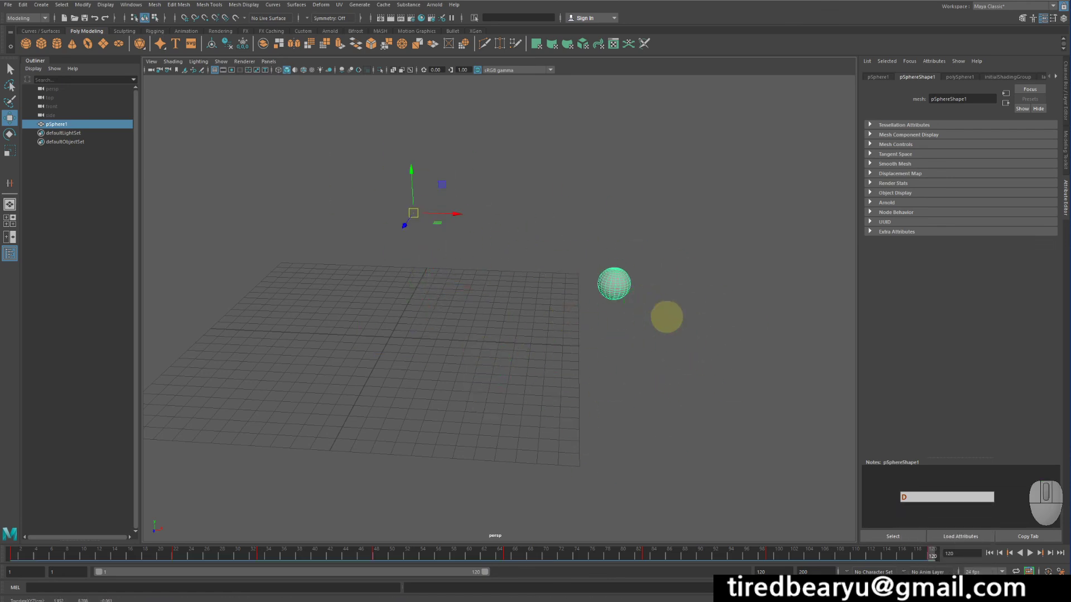